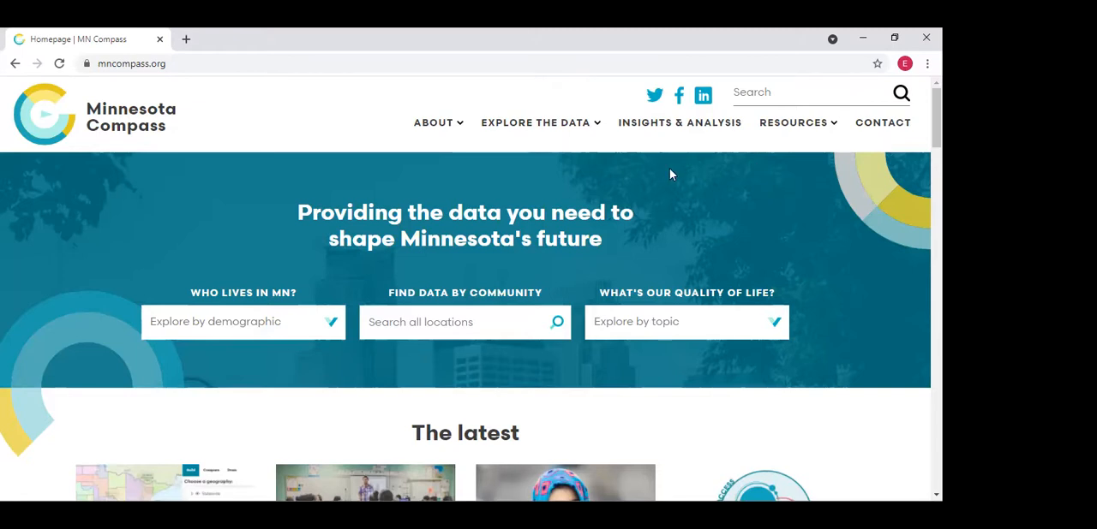
# Open the page for building a custom location profile
pyautogui.click(538, 128)
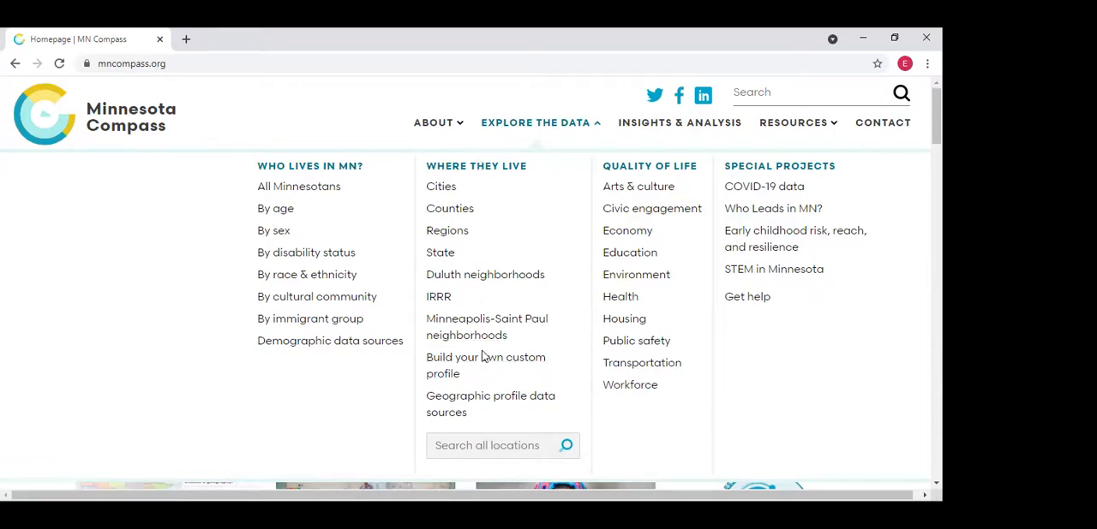
pyautogui.click(487, 366)
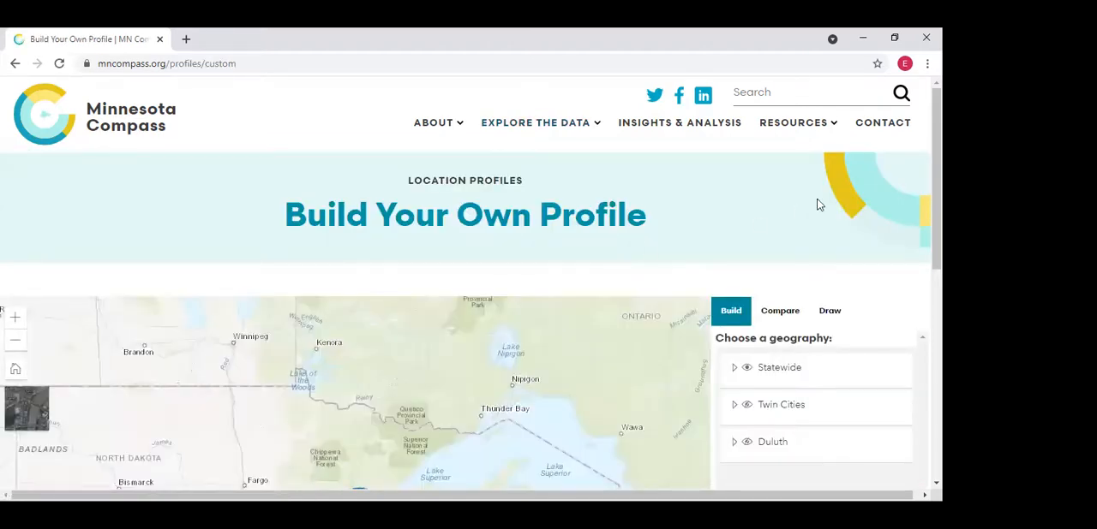
pyautogui.scroll(-1, 809, 318)
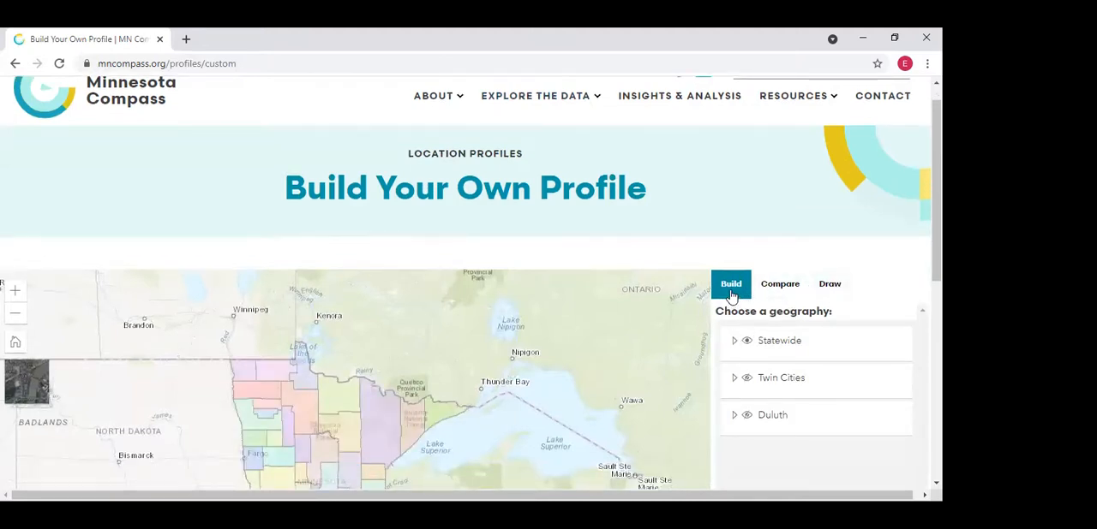
# View the Compare and Draw modes of the profile builder, and return to Build mode
pyautogui.click(782, 290)
pyautogui.click(837, 288)
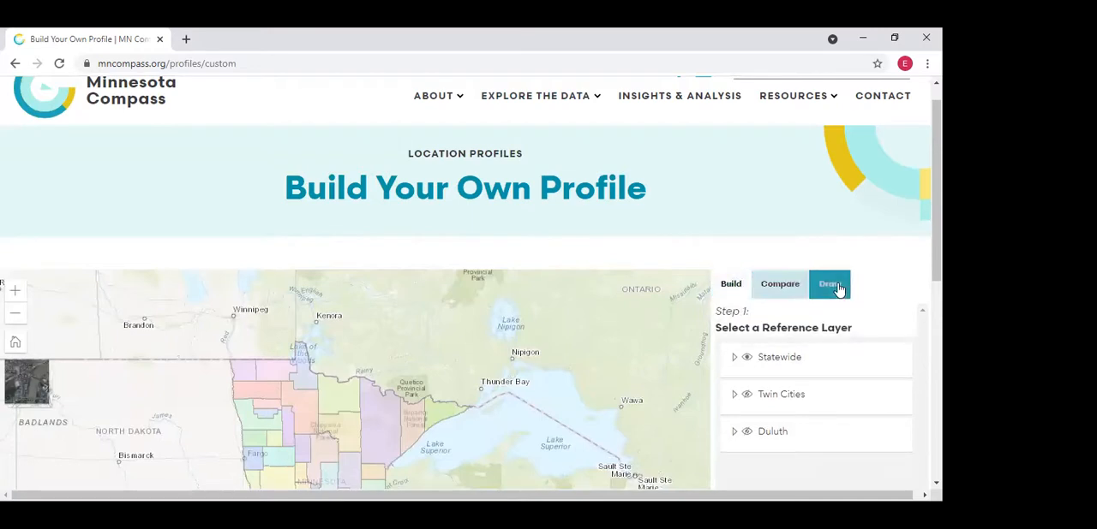
pyautogui.click(729, 290)
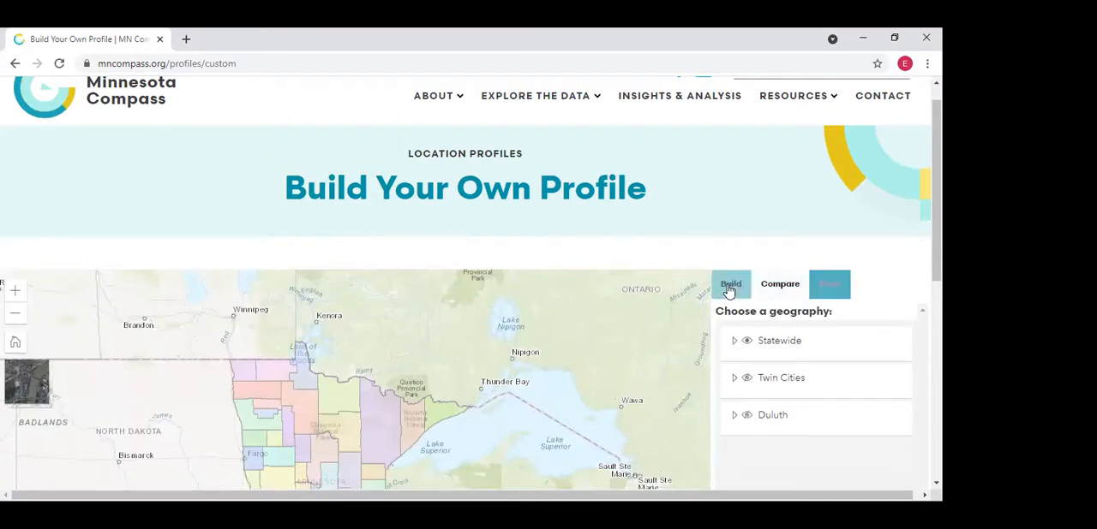
pyautogui.scroll(-2, 471, 282)
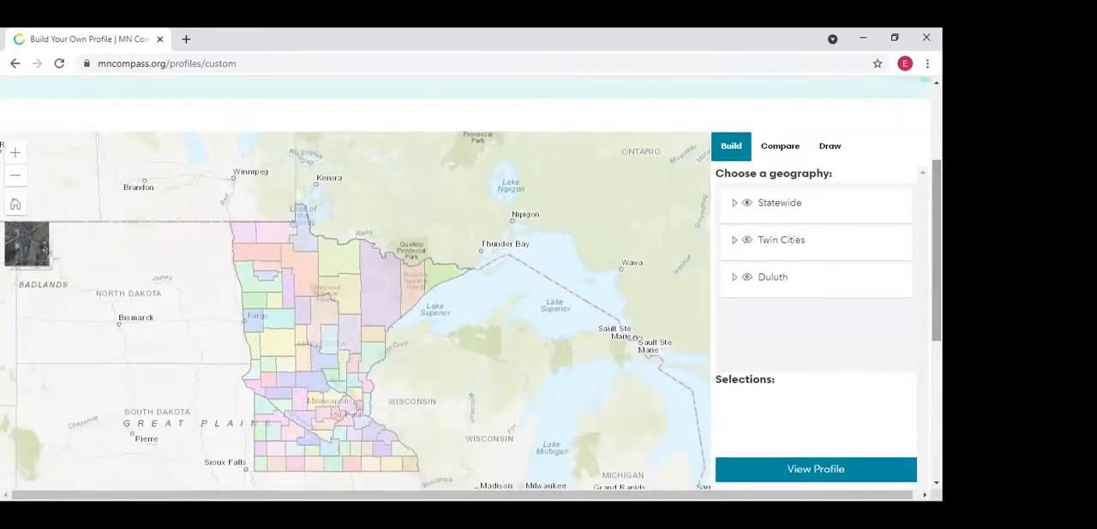
pyautogui.scroll(-1, 745, 189)
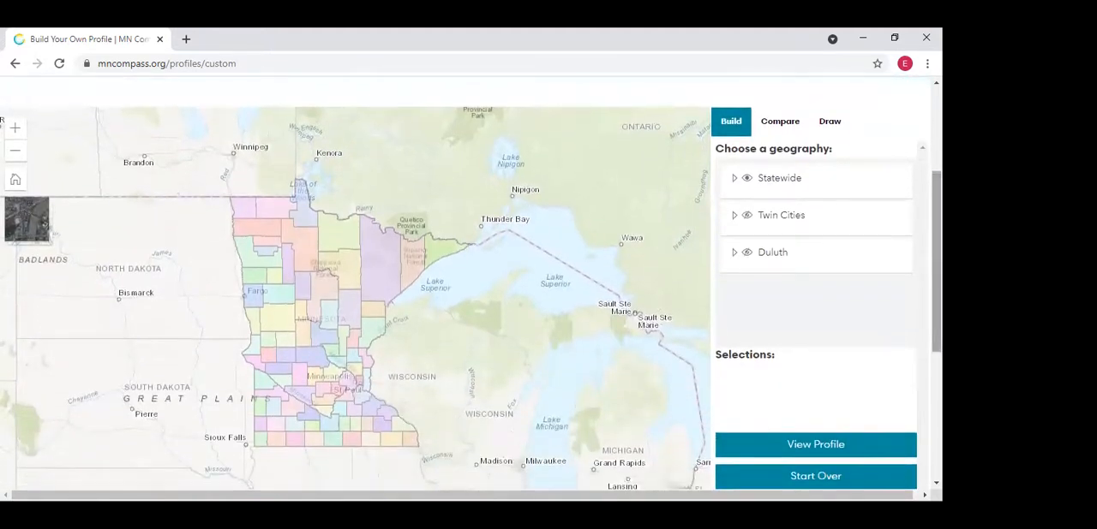
# Expand the Statewide geography, review its available boundary types, and collapse it
pyautogui.click(734, 180)
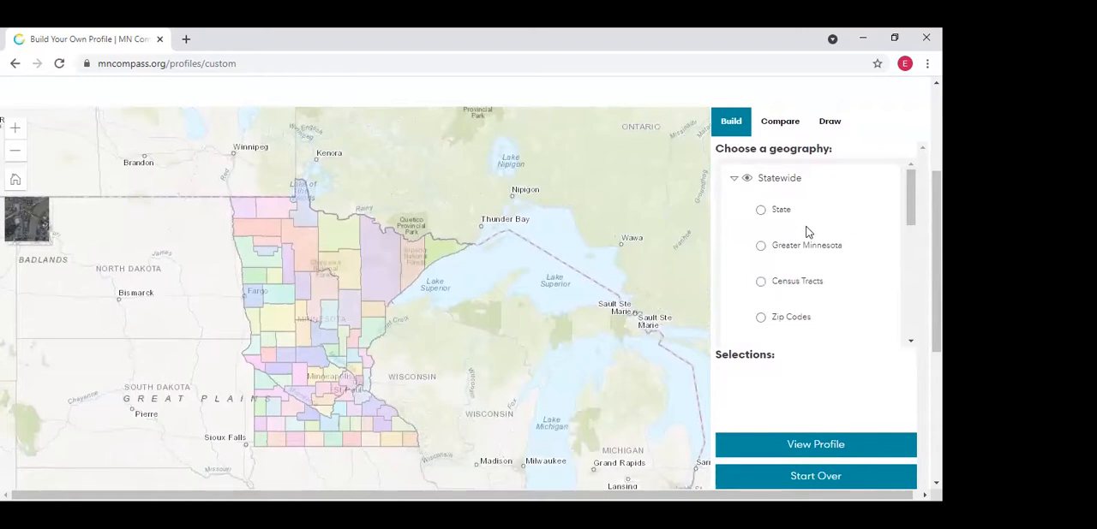
pyautogui.moveTo(913, 217); pyautogui.dragTo(896, 196)
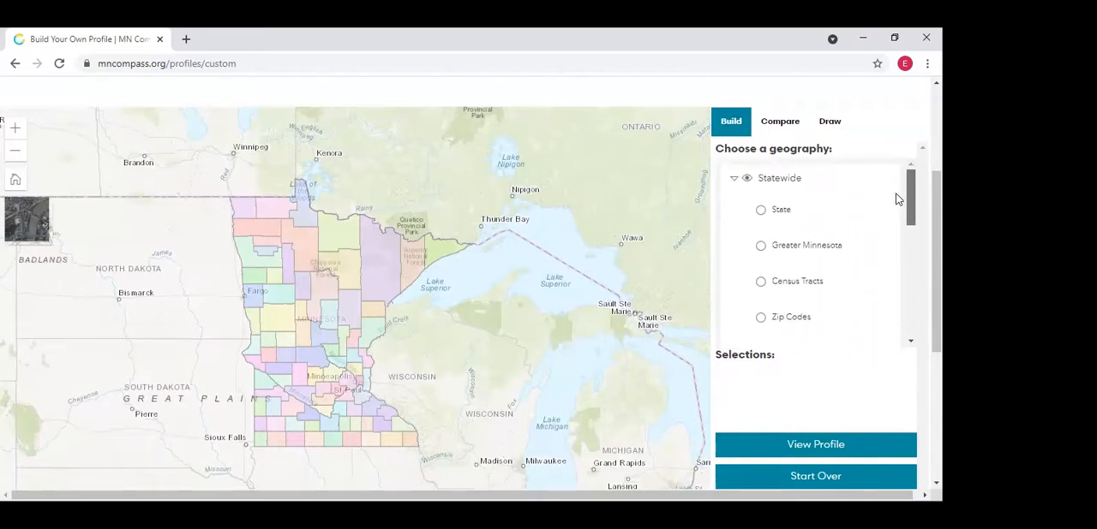
pyautogui.click(734, 181)
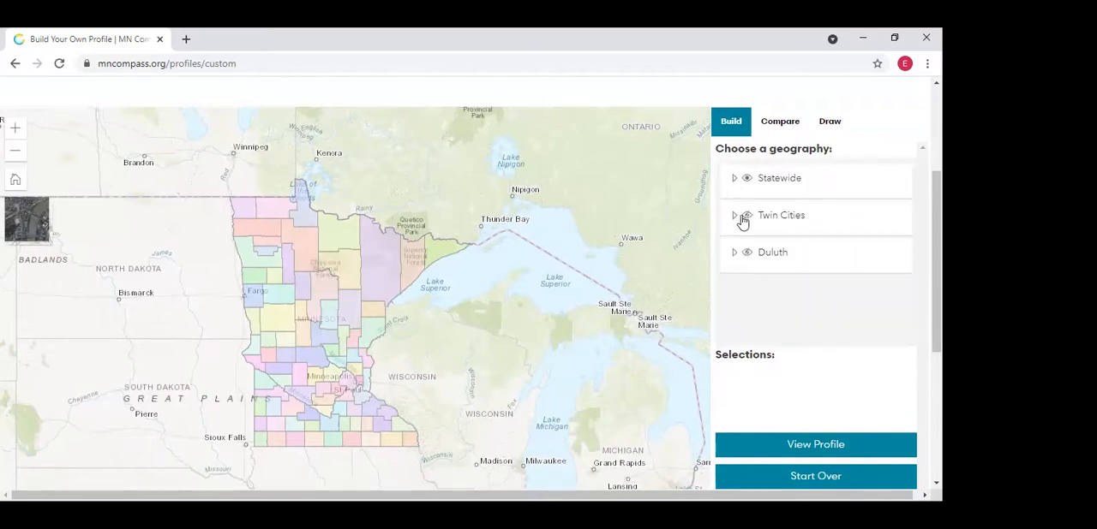
# Expand the Twin Cities geography, review its boundary types and map layer, then hide the layer and collapse the group
pyautogui.click(748, 219)
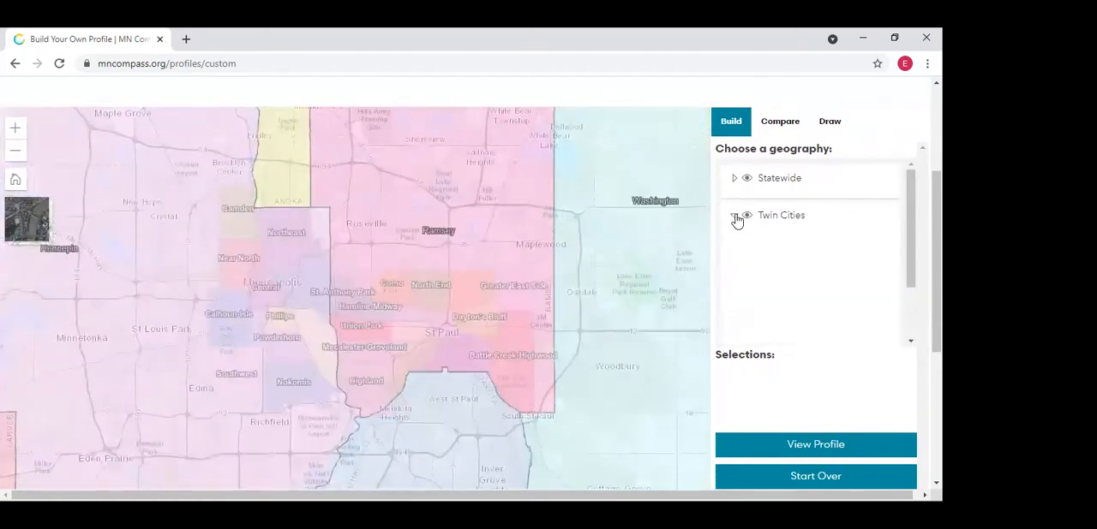
pyautogui.moveTo(910, 265); pyautogui.dragTo(911, 289)
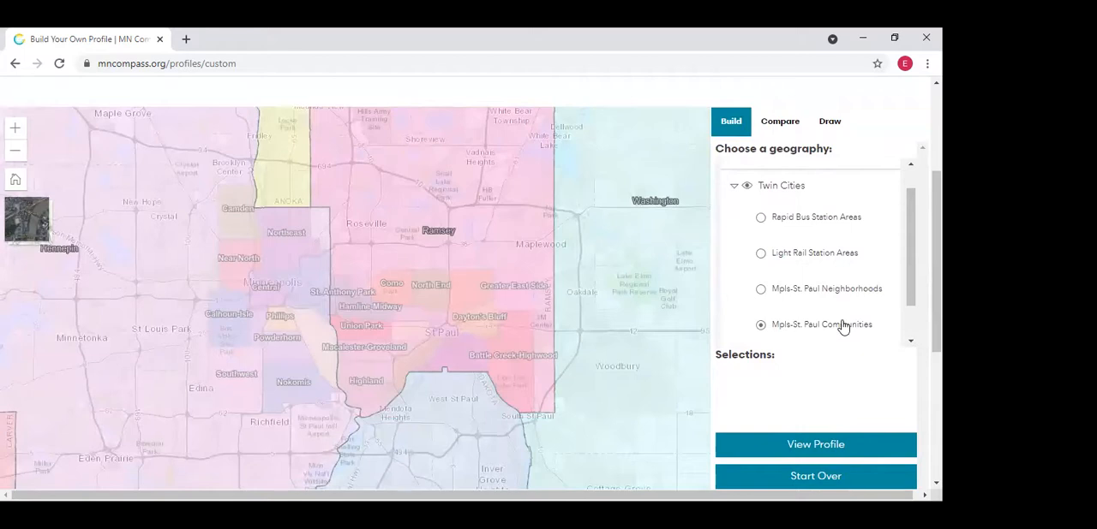
pyautogui.moveTo(909, 225); pyautogui.dragTo(902, 190)
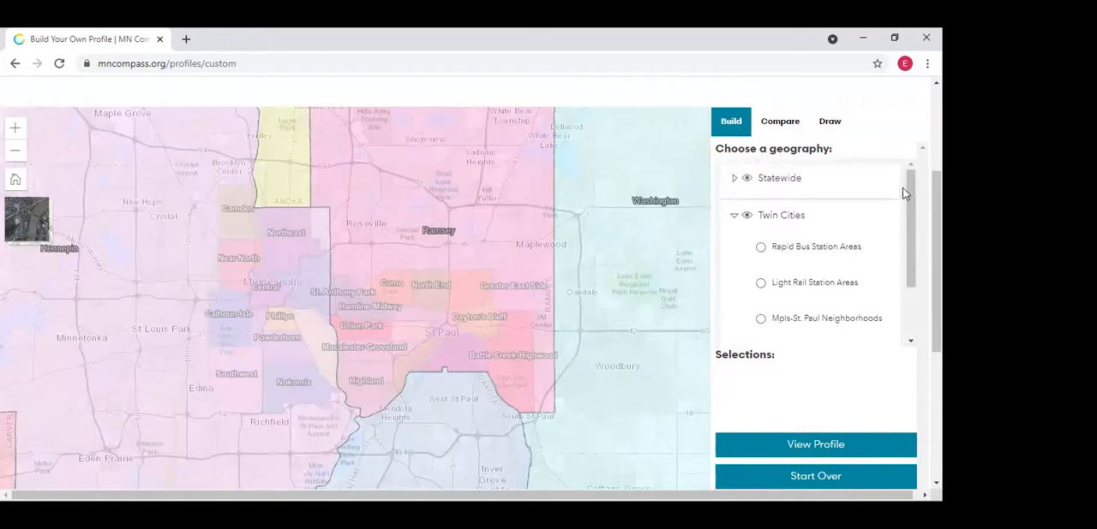
pyautogui.moveTo(911, 233)
pyautogui.mouseDown()
pyautogui.moveTo(911, 287)
pyautogui.moveTo(908, 248)
pyautogui.mouseUp()
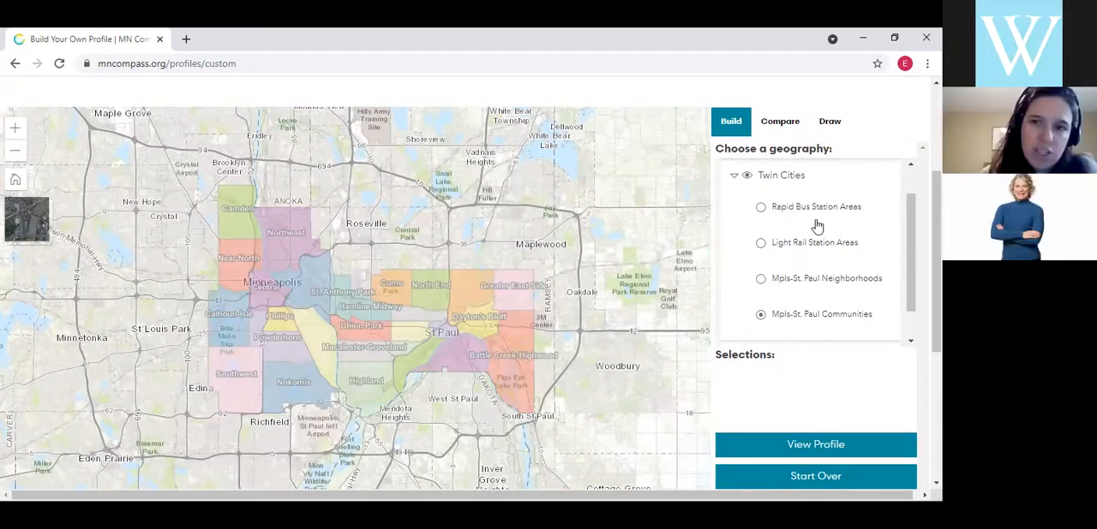
pyautogui.click(747, 177)
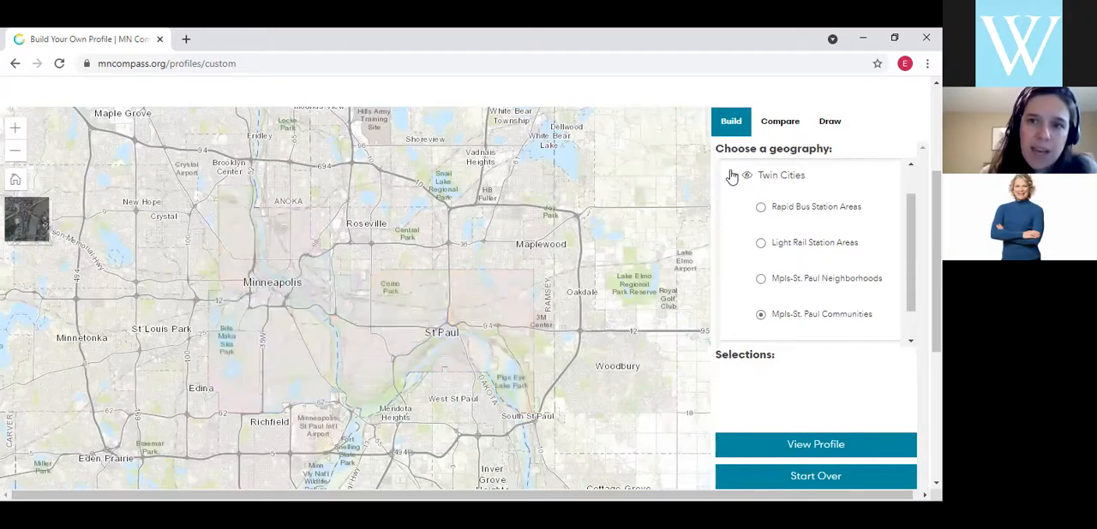
pyautogui.click(734, 175)
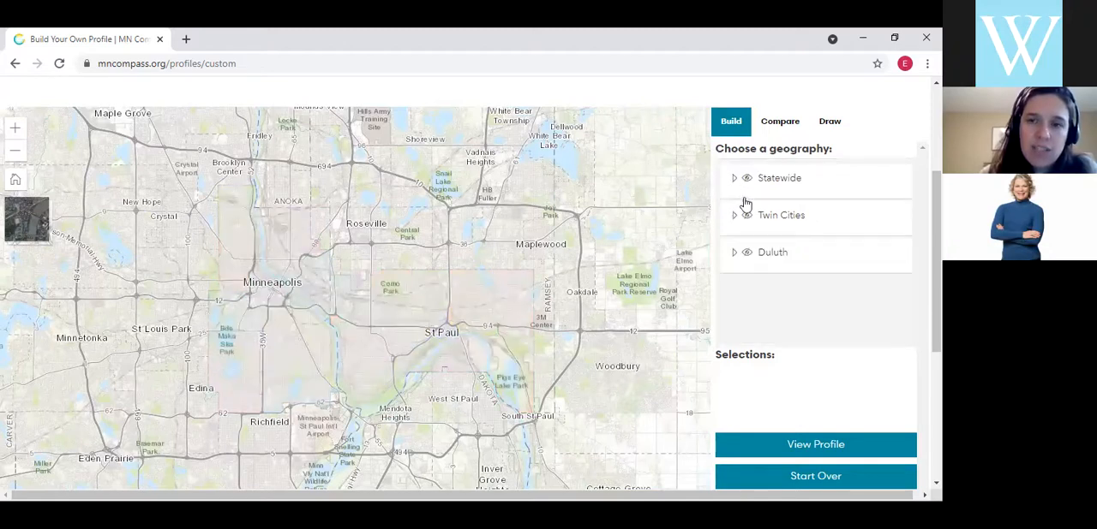
# Expand the Duluth geography, review its boundary types on the list and map, and collapse it
pyautogui.click(736, 254)
pyautogui.click(774, 257)
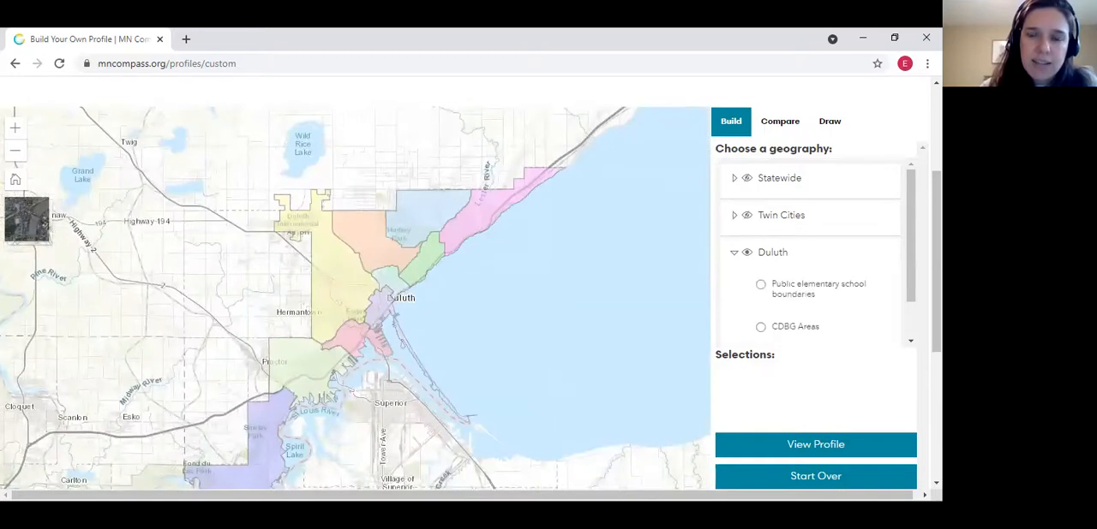
pyautogui.scroll(-1, 913, 255)
pyautogui.moveTo(915, 273); pyautogui.dragTo(913, 301)
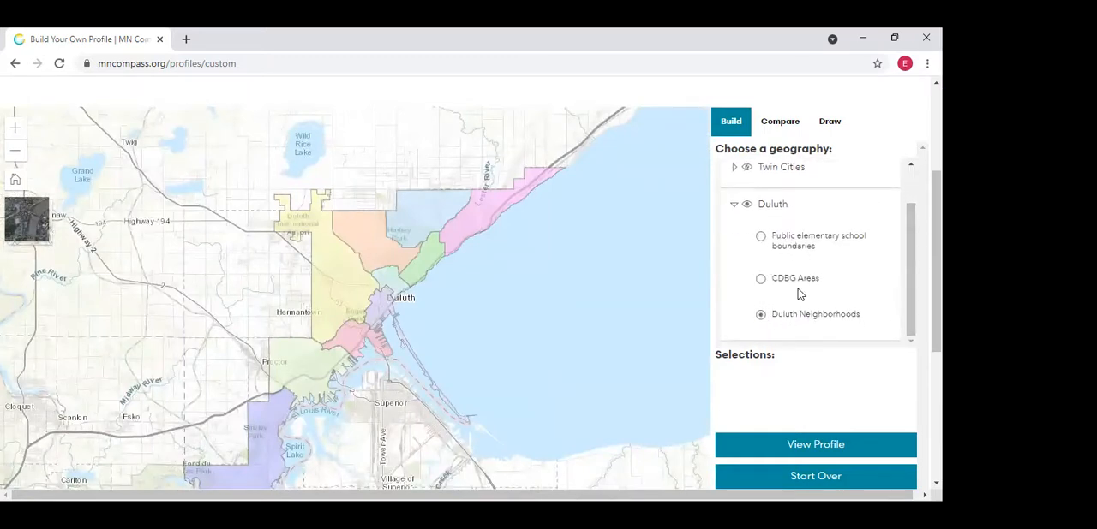
pyautogui.click(735, 210)
pyautogui.click(737, 213)
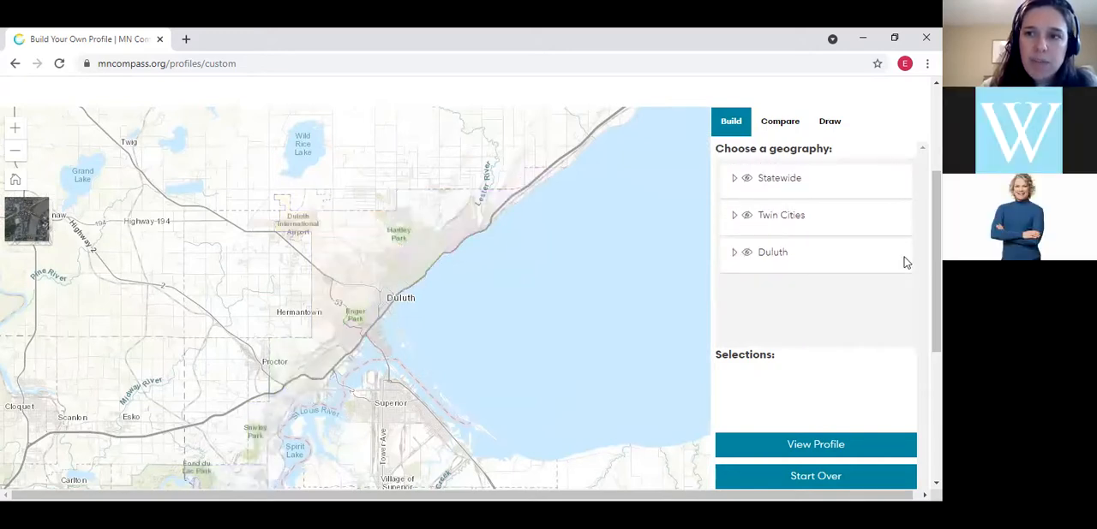
# Expand the Statewide geography and display its county layer close enough to show the names of the counties in western and central Minnesota
pyautogui.scroll(1, 732, 262)
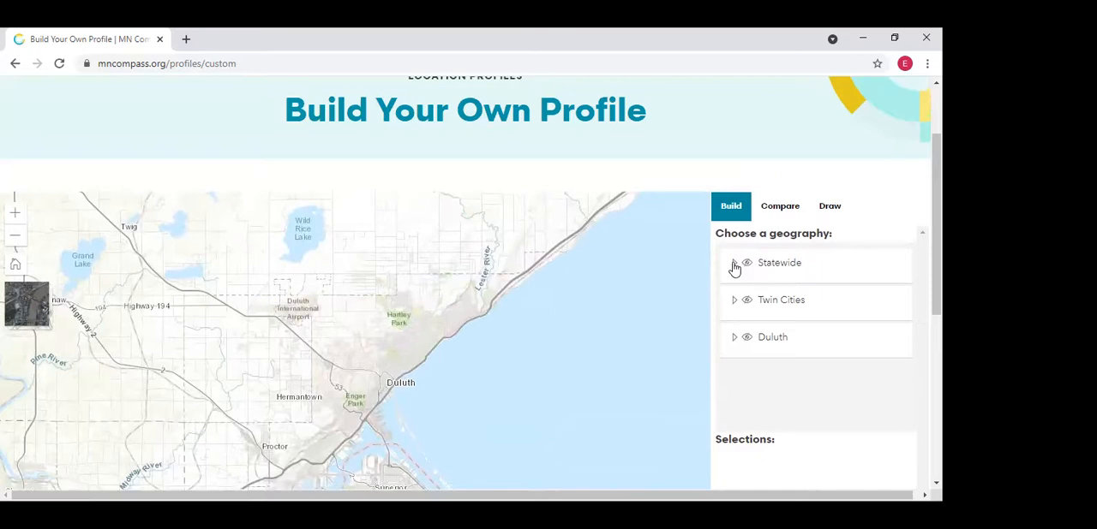
pyautogui.click(745, 265)
pyautogui.click(747, 263)
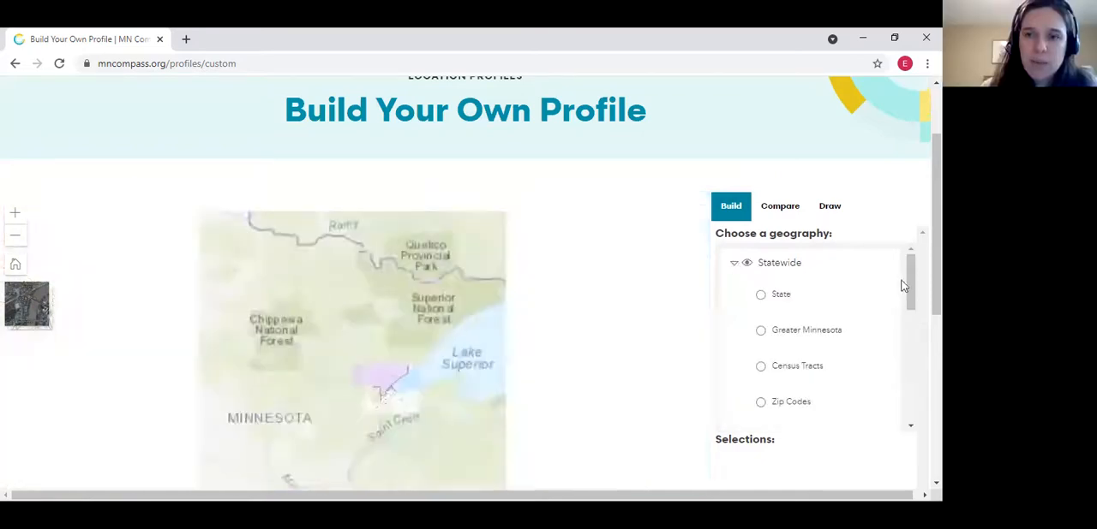
pyautogui.moveTo(477, 409); pyautogui.dragTo(502, 360)
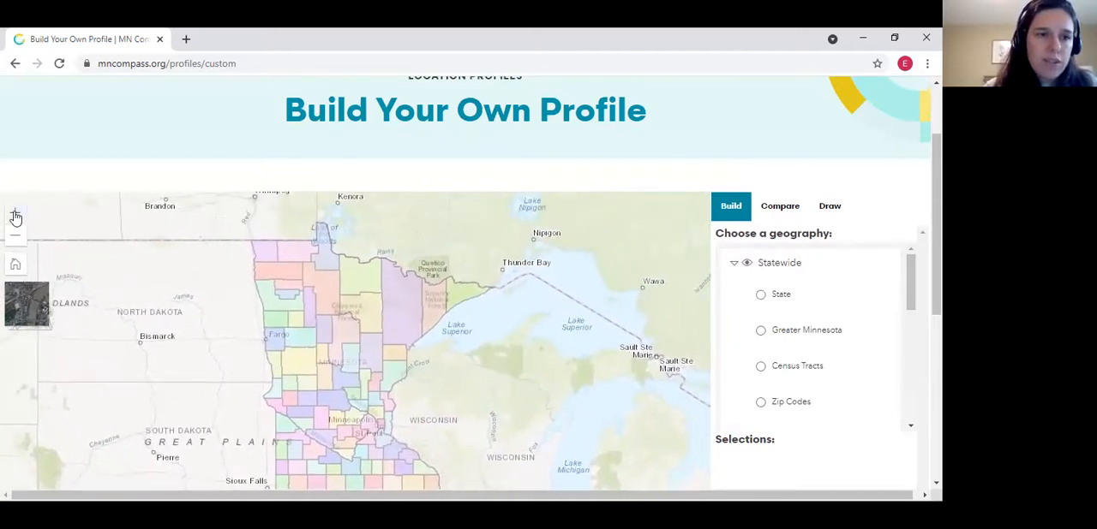
pyautogui.click(15, 213)
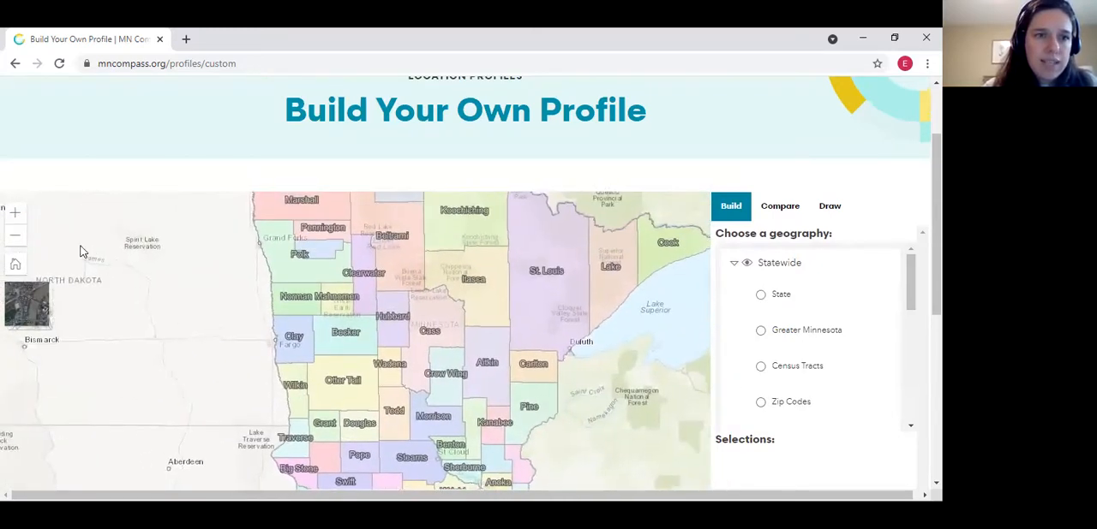
pyautogui.click(16, 213)
pyautogui.moveTo(339, 390); pyautogui.dragTo(313, 360)
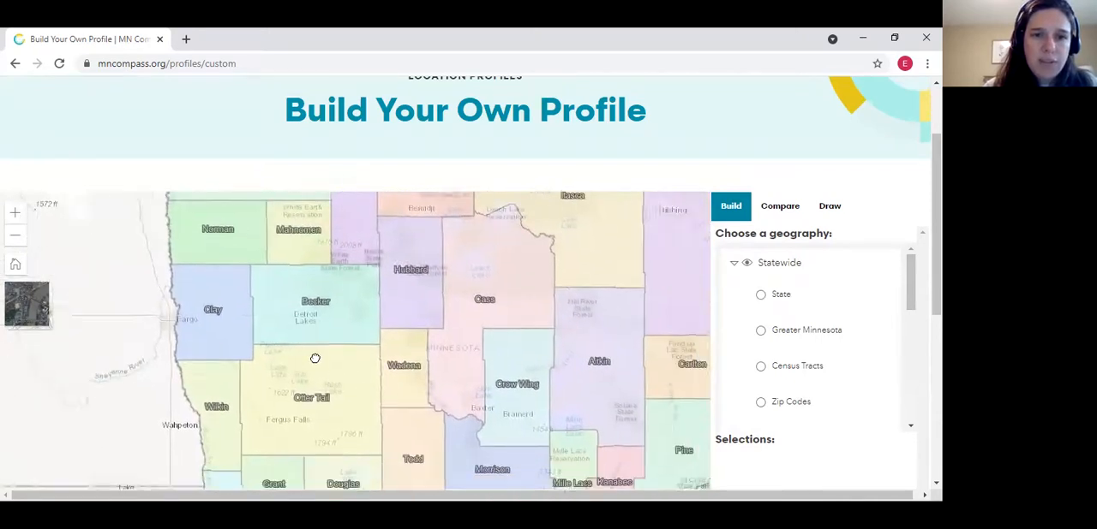
# Choose Cities as the Statewide boundary type
pyautogui.scroll(-5, 910, 303)
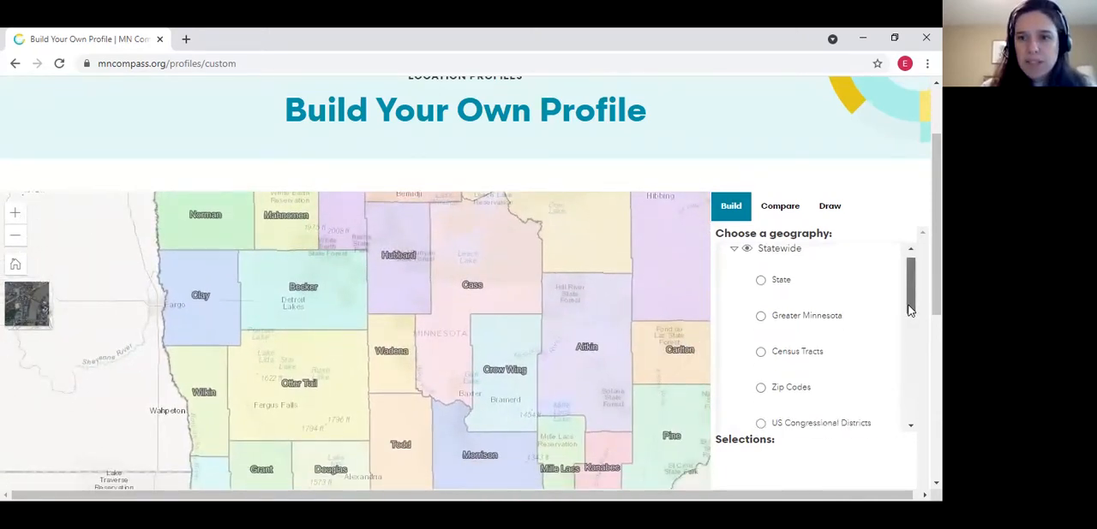
pyautogui.scroll(-3, 909, 343)
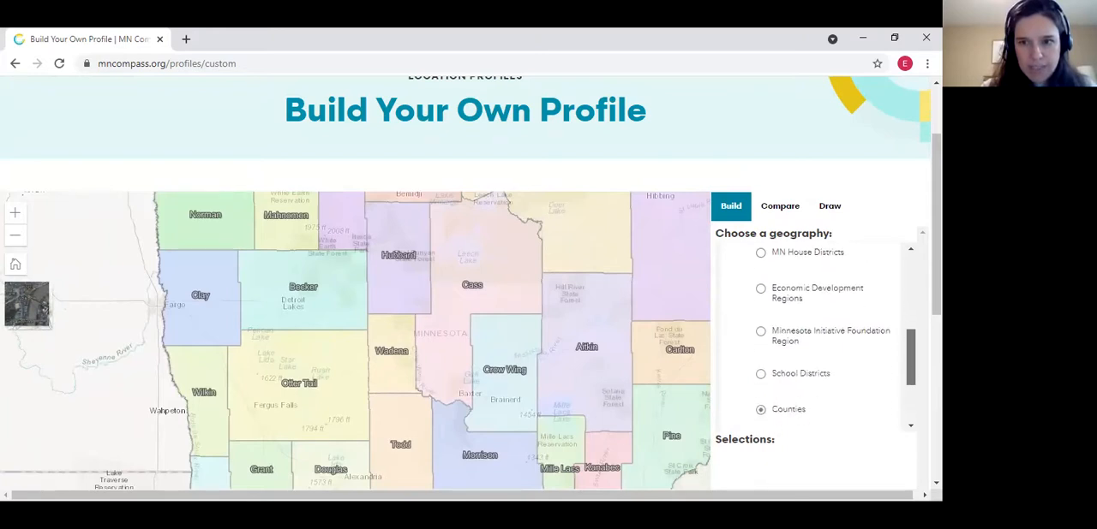
pyautogui.click(760, 407)
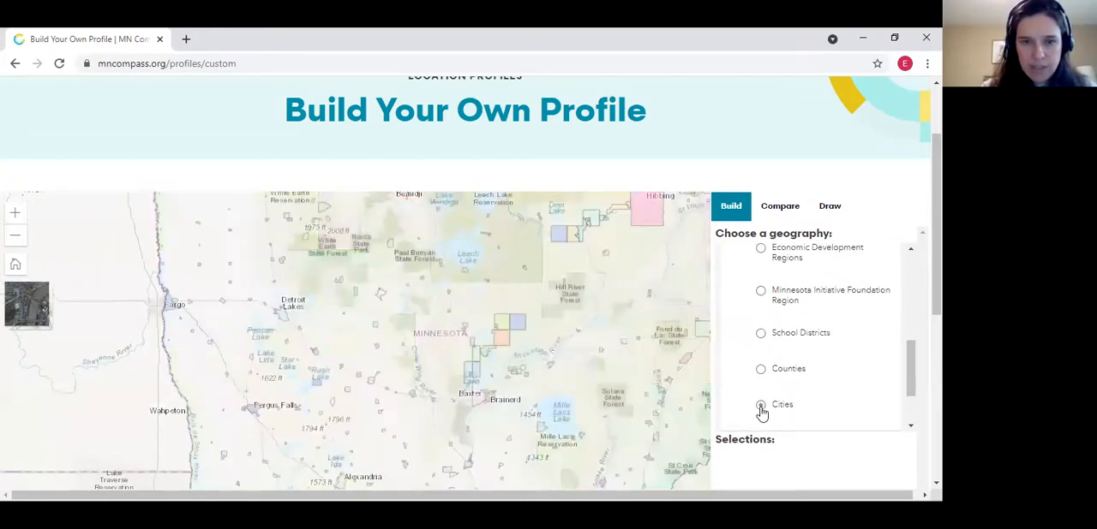
# Select the cities of Brainerd, Baxter and East Gull Lake on the map for the custom profile
pyautogui.moveTo(382, 312); pyautogui.dragTo(289, 268)
pyautogui.click(15, 213)
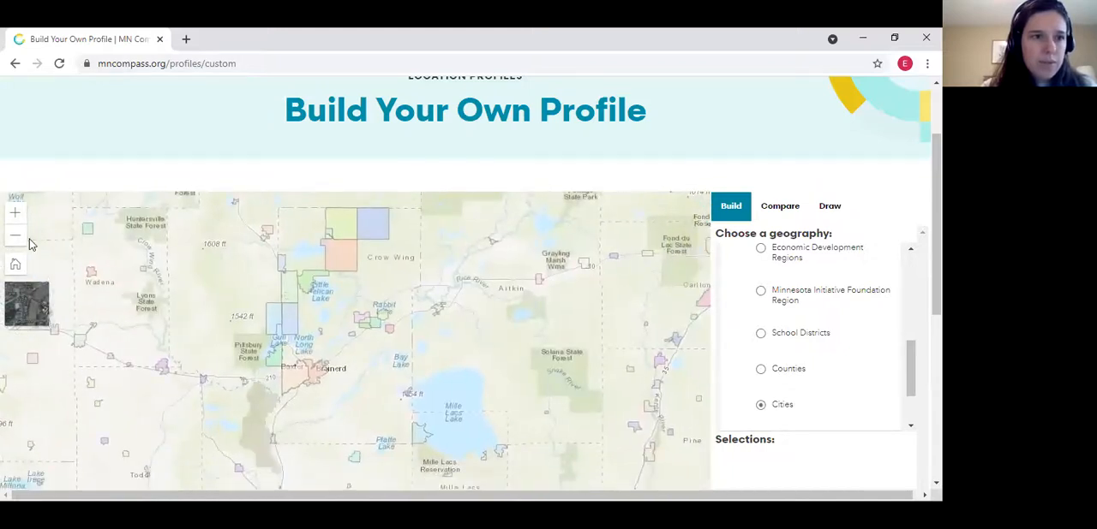
pyautogui.click(15, 213)
pyautogui.moveTo(90, 240); pyautogui.dragTo(126, 375)
pyautogui.moveTo(143, 278); pyautogui.dragTo(154, 243)
pyautogui.click(15, 213)
pyautogui.moveTo(109, 319); pyautogui.dragTo(240, 201)
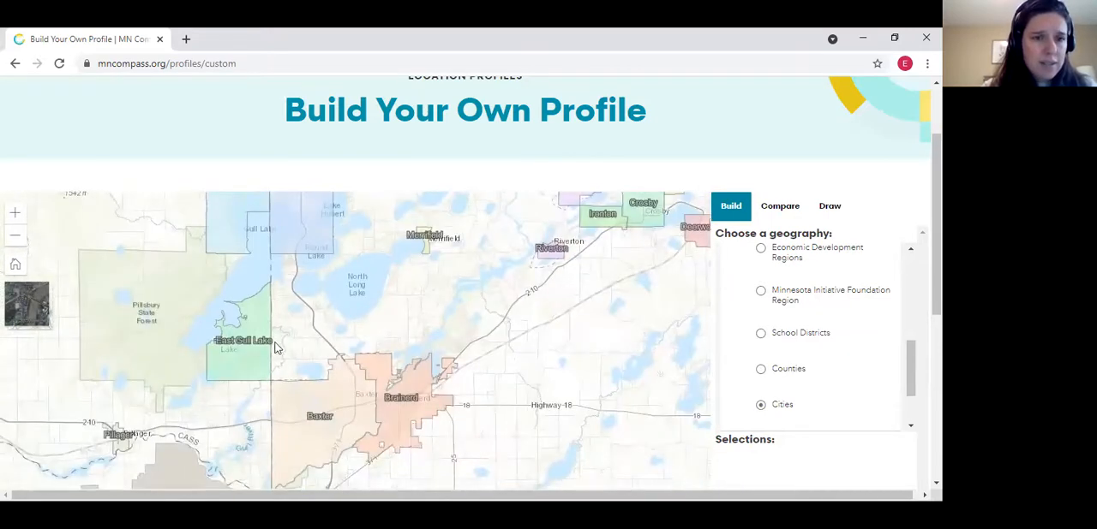
pyautogui.moveTo(276, 346); pyautogui.dragTo(274, 235)
pyautogui.click(391, 292)
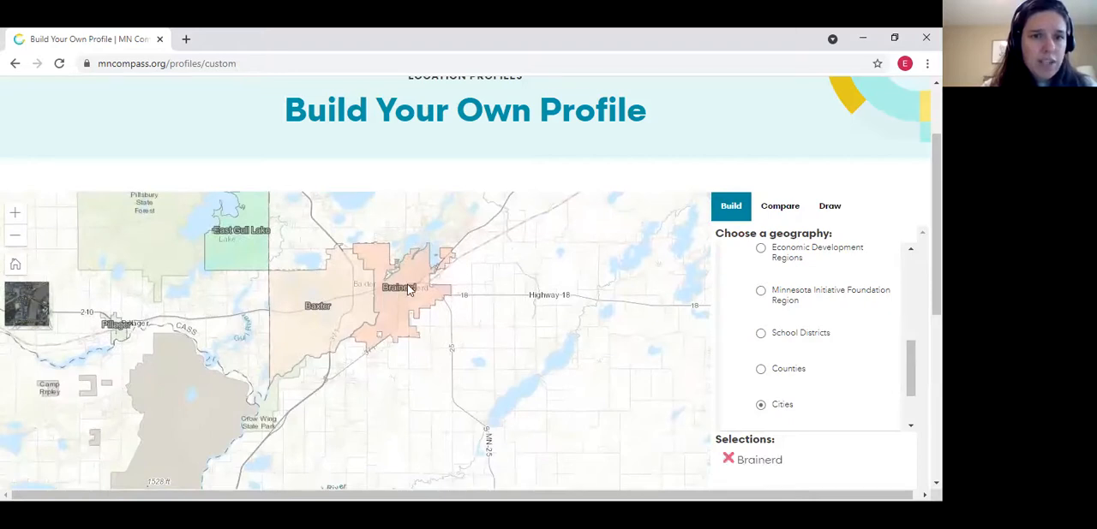
pyautogui.click(334, 291)
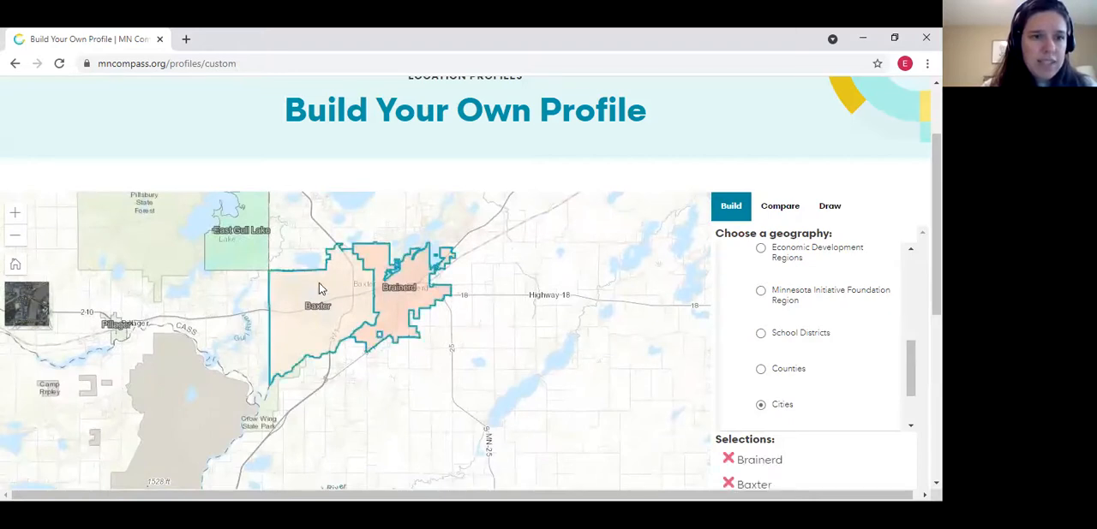
pyautogui.click(245, 246)
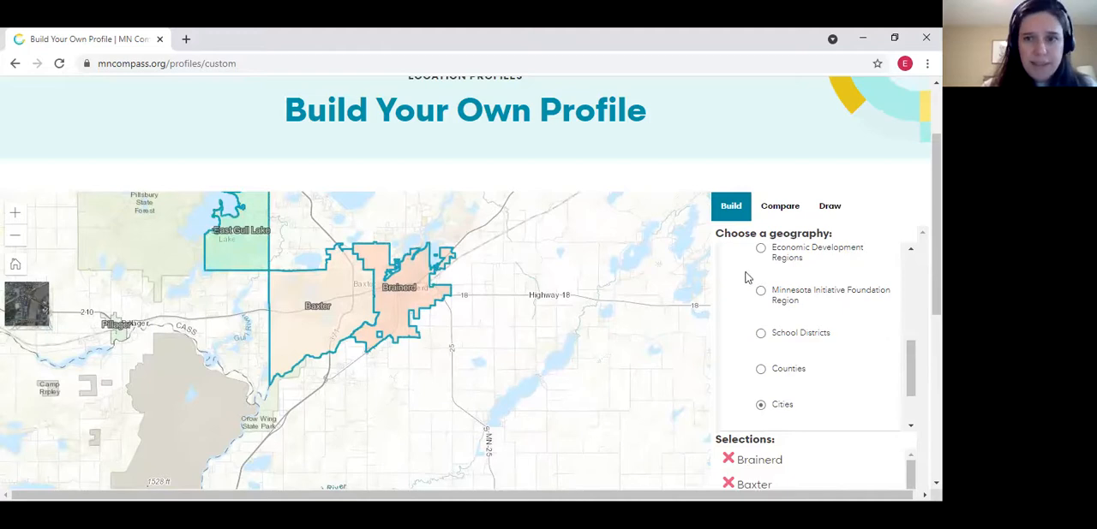
# Remove East Gull Lake and Baxter from the selections, and add Baxter again from the map
pyautogui.moveTo(936, 266); pyautogui.dragTo(936, 309)
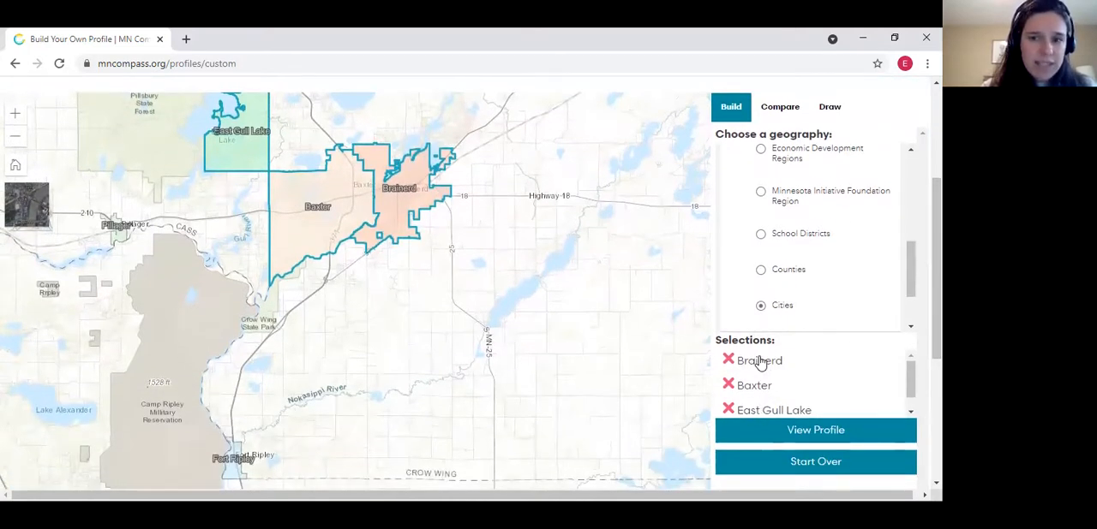
pyautogui.click(725, 408)
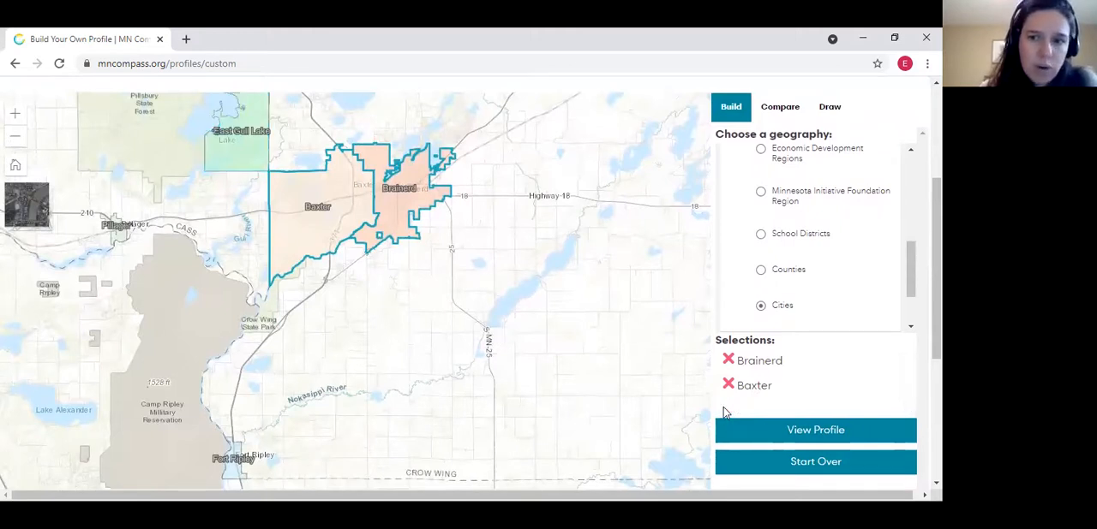
pyautogui.click(728, 386)
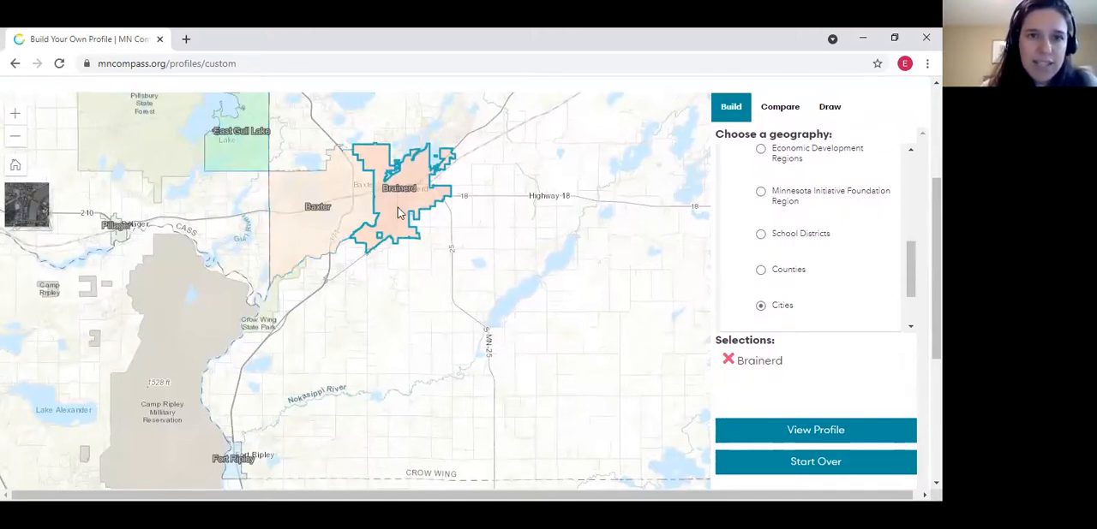
pyautogui.click(346, 202)
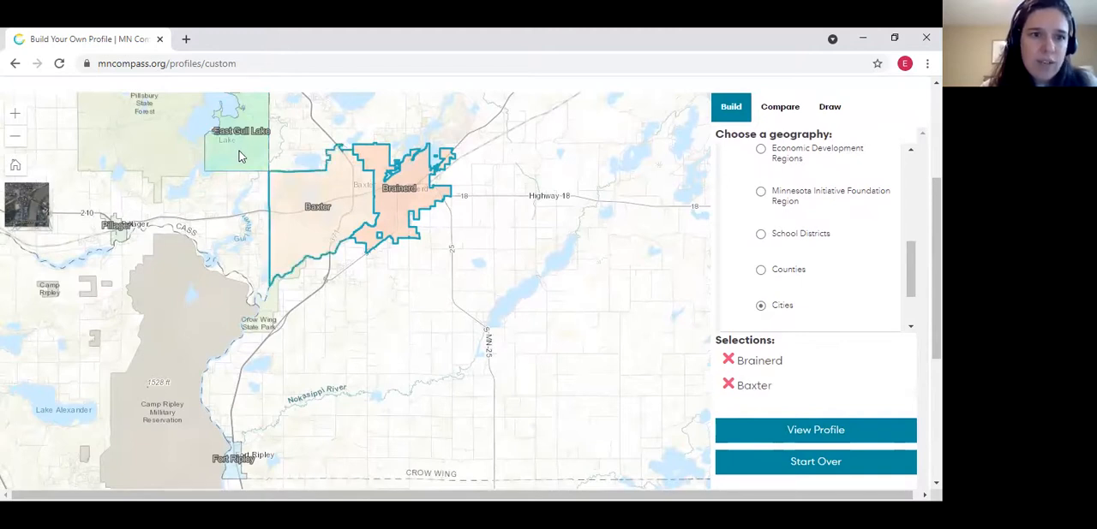
# Add East Gull Lake and Fort Ripley to the selected cities and generate the combined profile
pyautogui.click(239, 151)
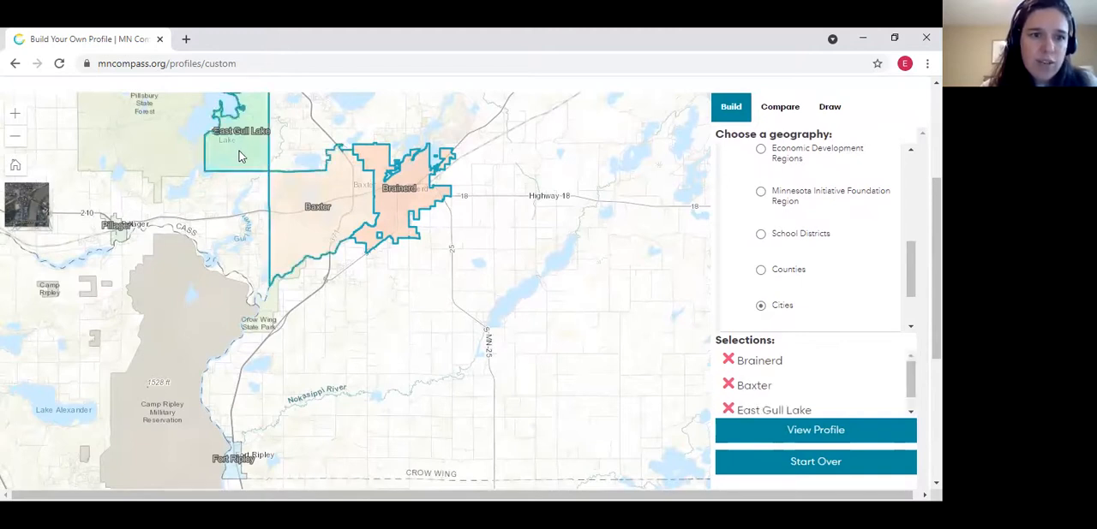
pyautogui.click(233, 466)
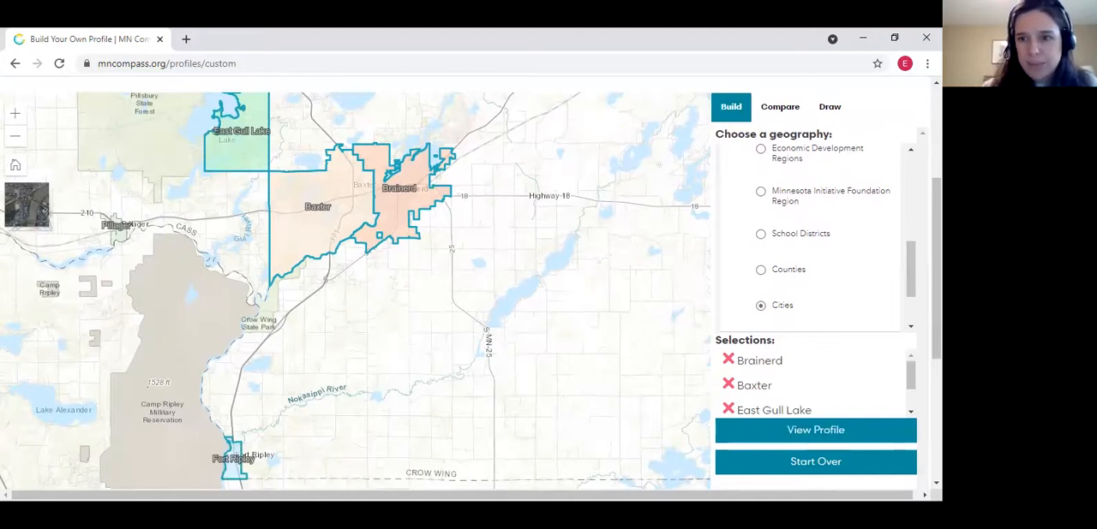
pyautogui.scroll(-1, 915, 453)
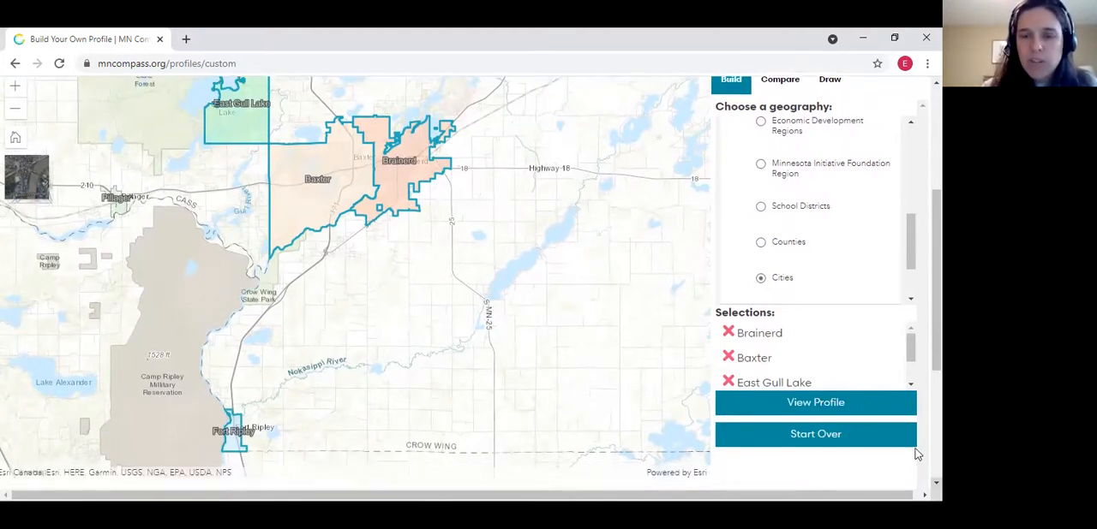
pyautogui.click(827, 410)
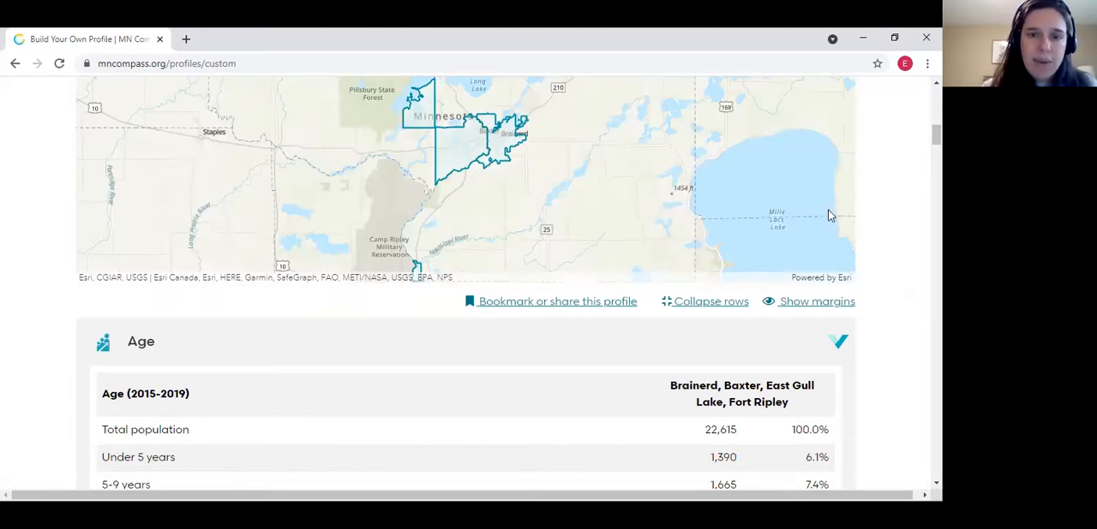
# Skim the age, sex and poverty tables of the custom profile and collapse all of its sections
pyautogui.scroll(-6, 937, 135)
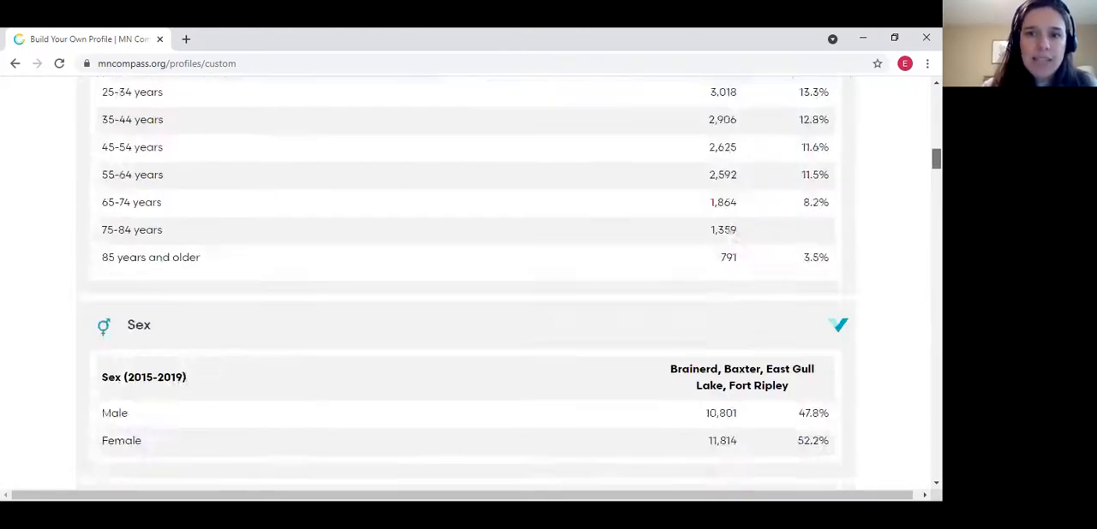
pyautogui.scroll(-20, 465, 281)
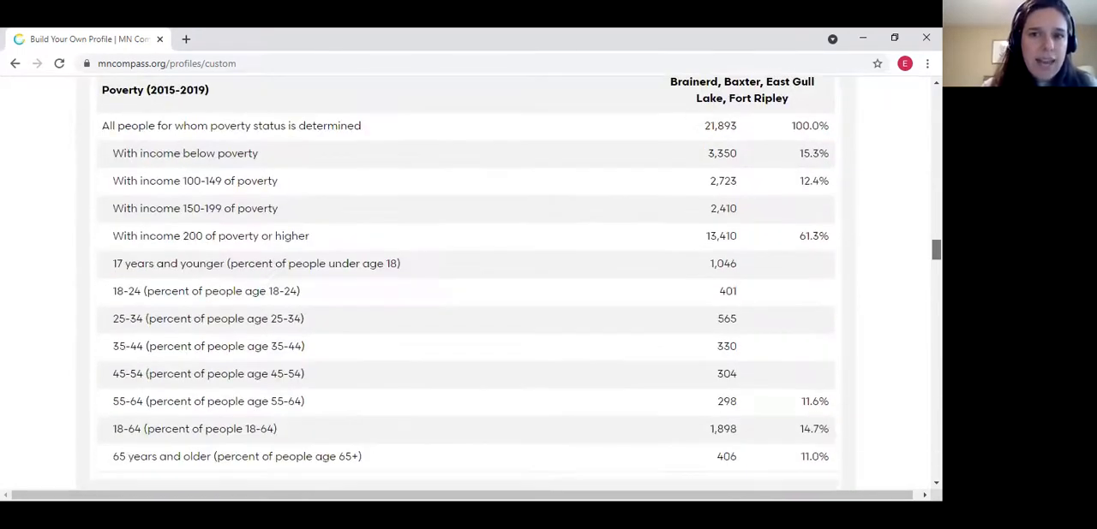
pyautogui.scroll(20, 465, 283)
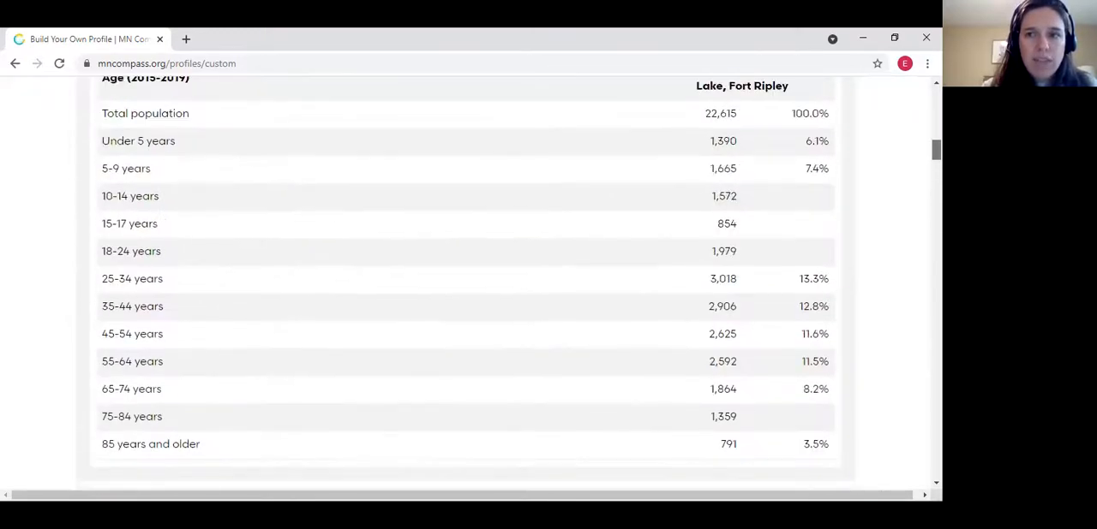
pyautogui.scroll(4, 465, 283)
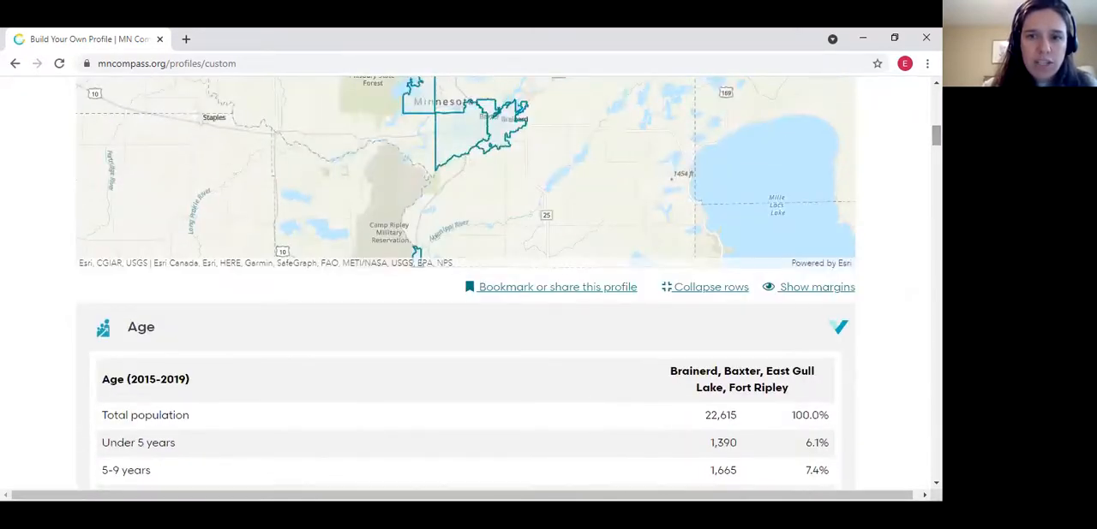
pyautogui.click(709, 289)
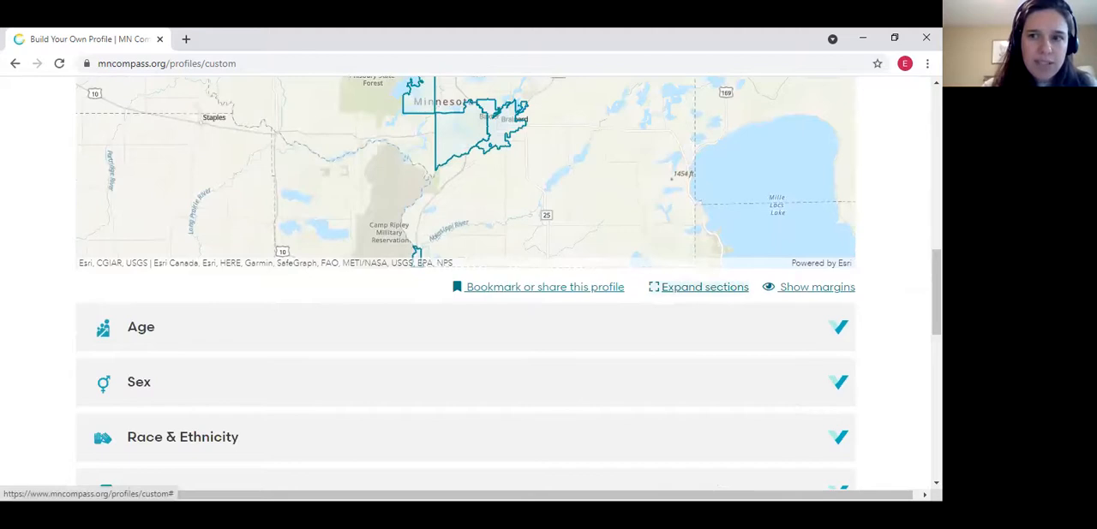
# Look through the list of profile topics, and open the Income & Poverty section to read its tables before closing it
pyautogui.scroll(-1, 708, 295)
pyautogui.scroll(-4, 465, 282)
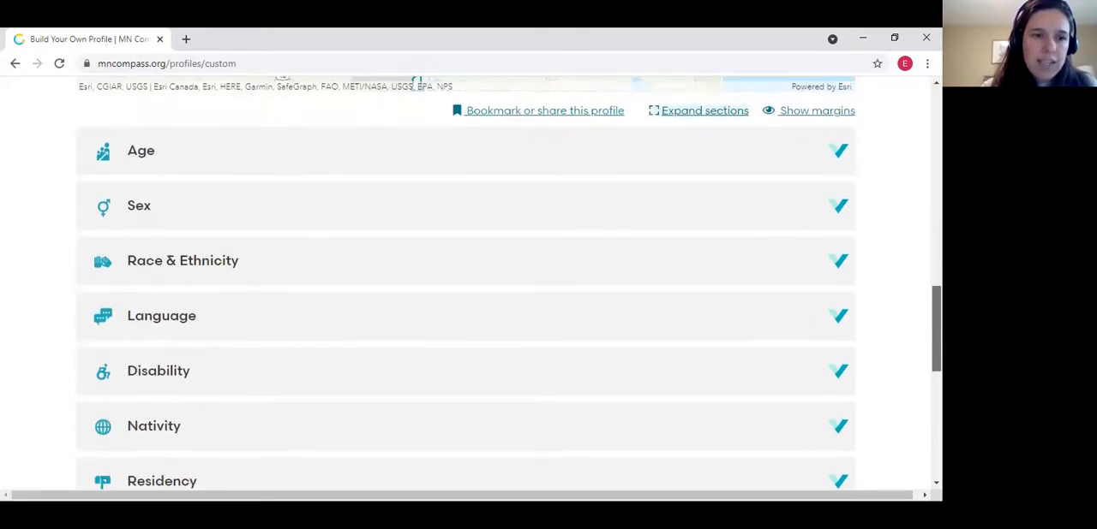
pyautogui.scroll(-2, 466, 283)
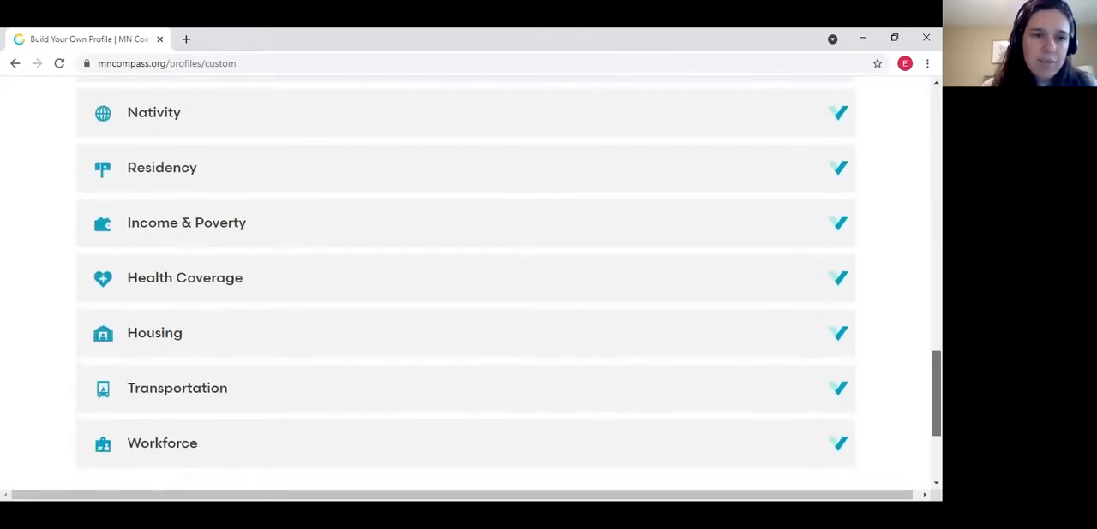
pyautogui.scroll(2, 466, 282)
pyautogui.scroll(1, 935, 315)
pyautogui.scroll(-2, 936, 315)
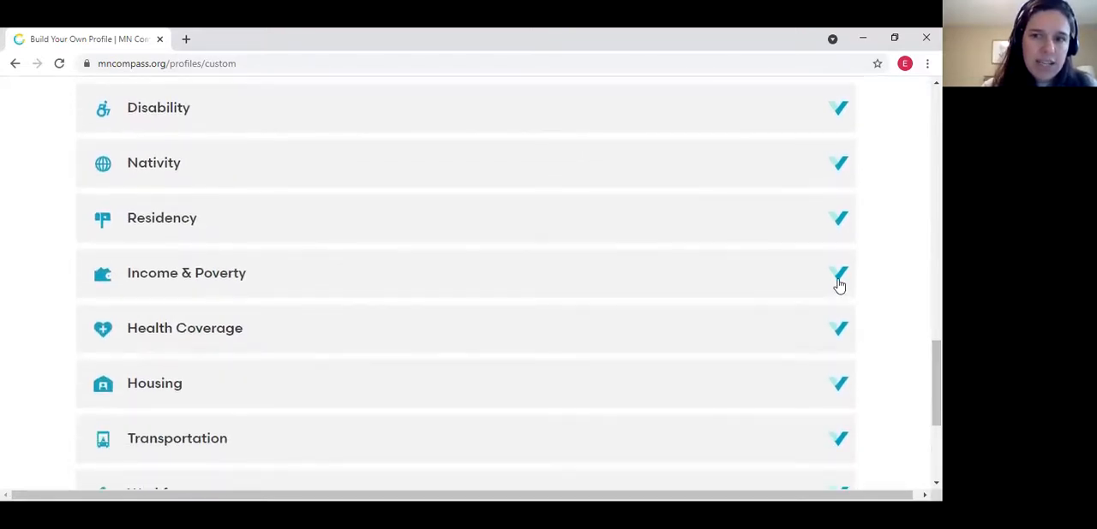
pyautogui.click(839, 281)
pyautogui.scroll(-5, 935, 304)
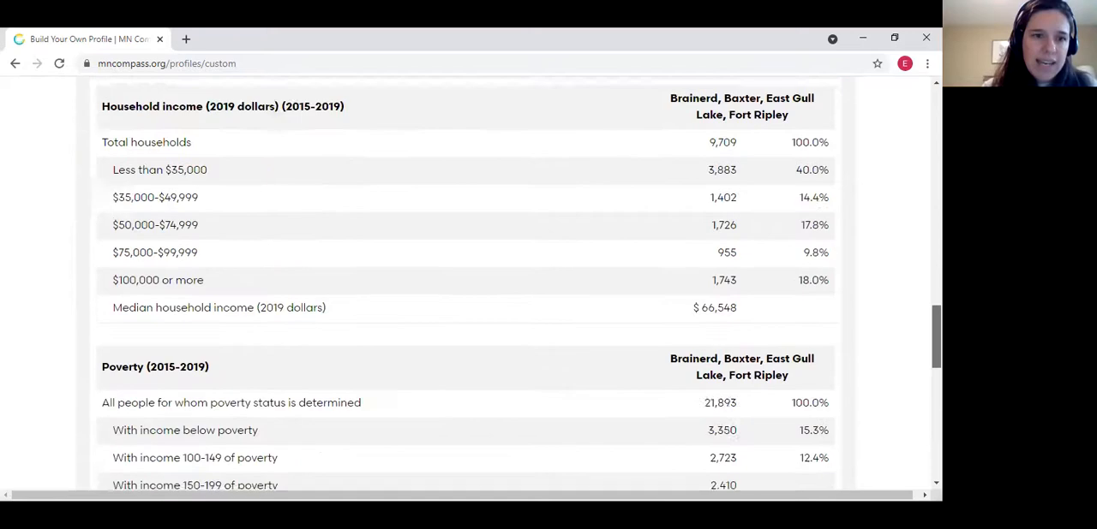
pyautogui.scroll(5, 866, 280)
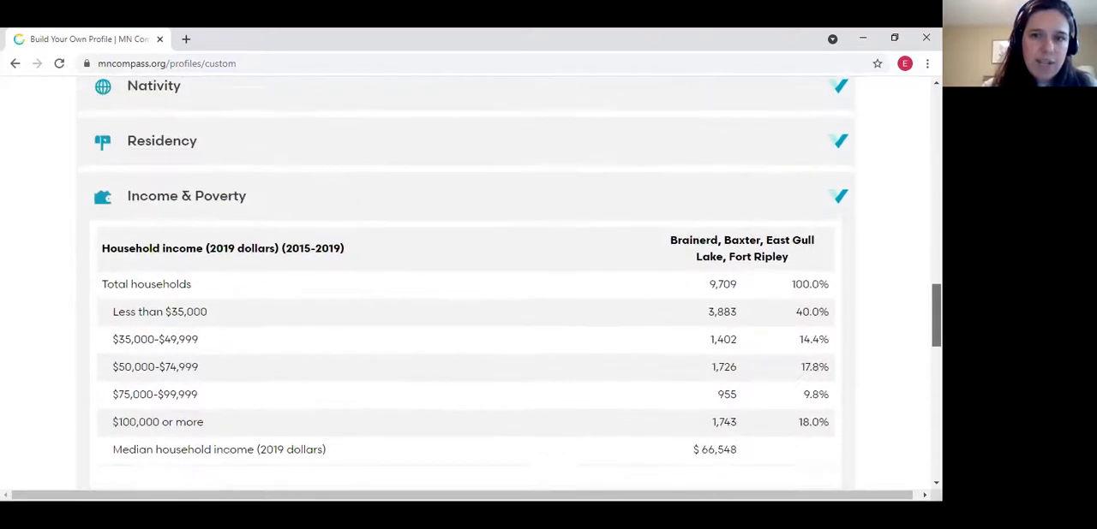
pyautogui.click(841, 244)
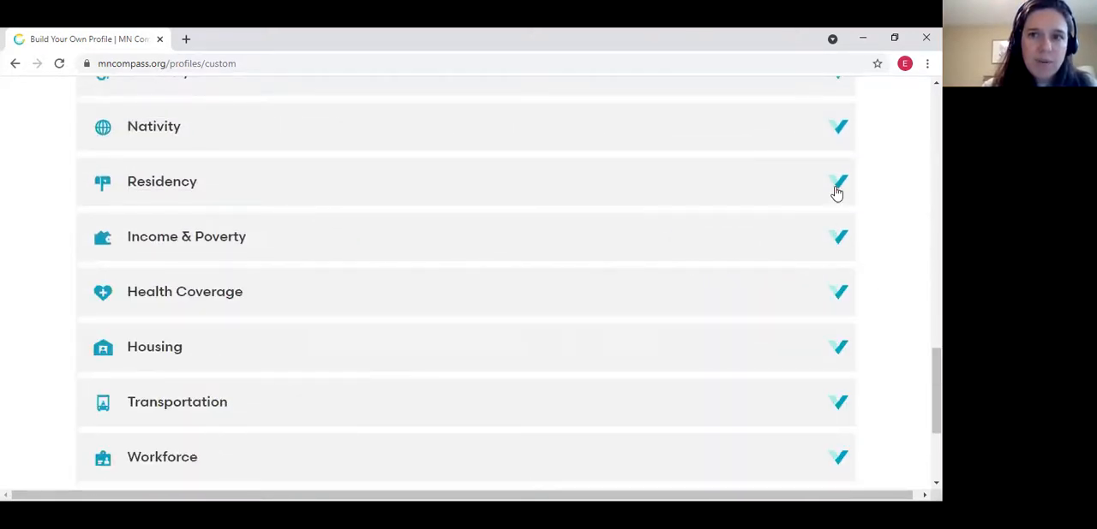
# Expand the Residency section to read the residence one year ago table, and collapse it again
pyautogui.click(837, 188)
pyautogui.scroll(-2, 908, 338)
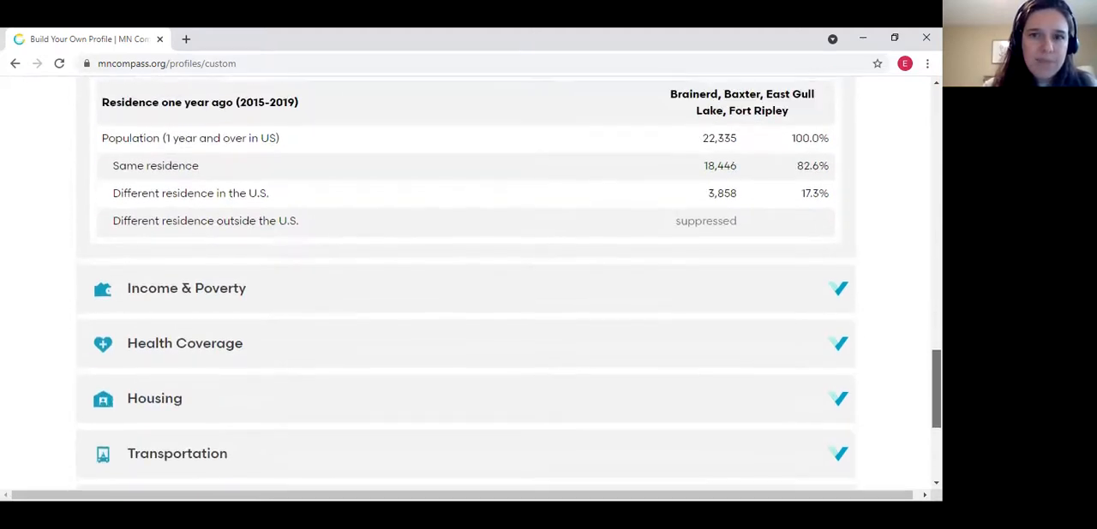
pyautogui.scroll(3, 908, 337)
pyautogui.click(837, 340)
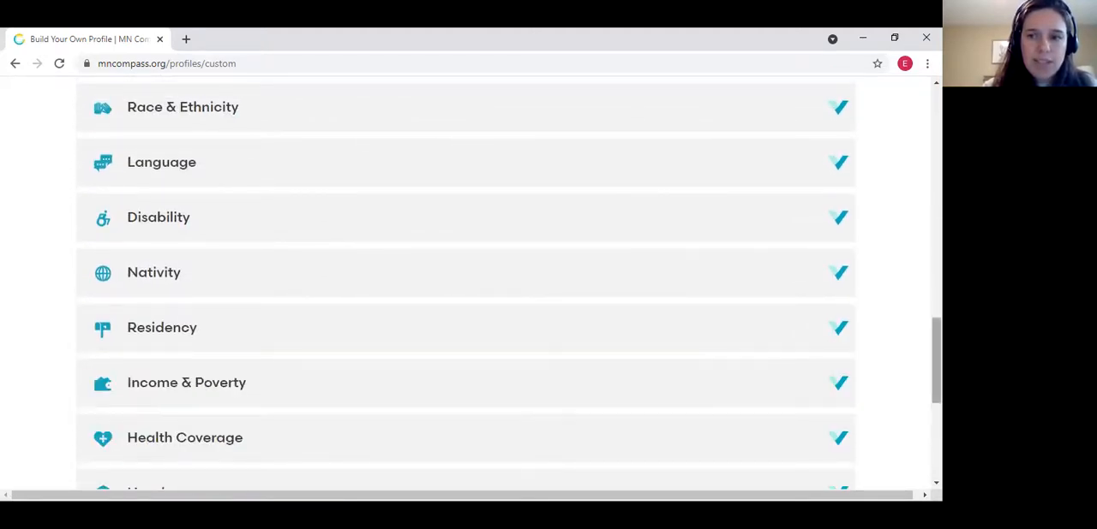
# Turn on the margins of error for the profile, review them in the Age section and collapse that section
pyautogui.scroll(4, 836, 340)
pyautogui.scroll(-1, 508, 277)
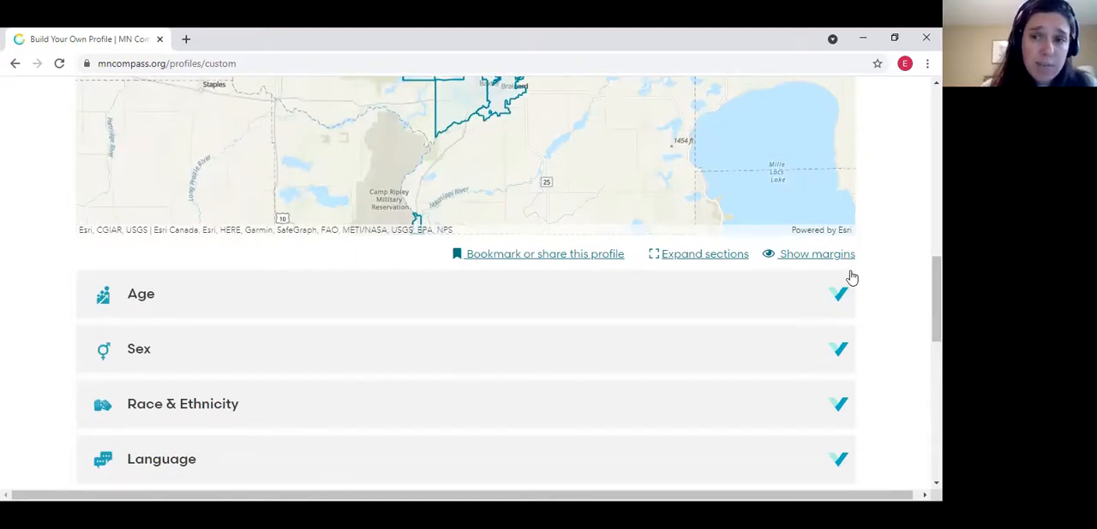
pyautogui.click(841, 302)
pyautogui.click(816, 256)
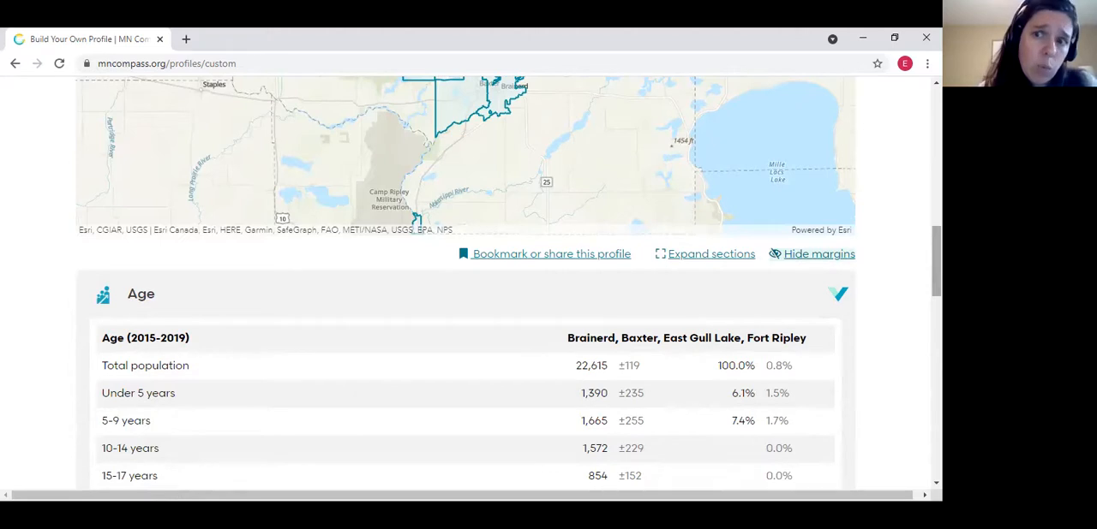
pyautogui.scroll(-3, 466, 283)
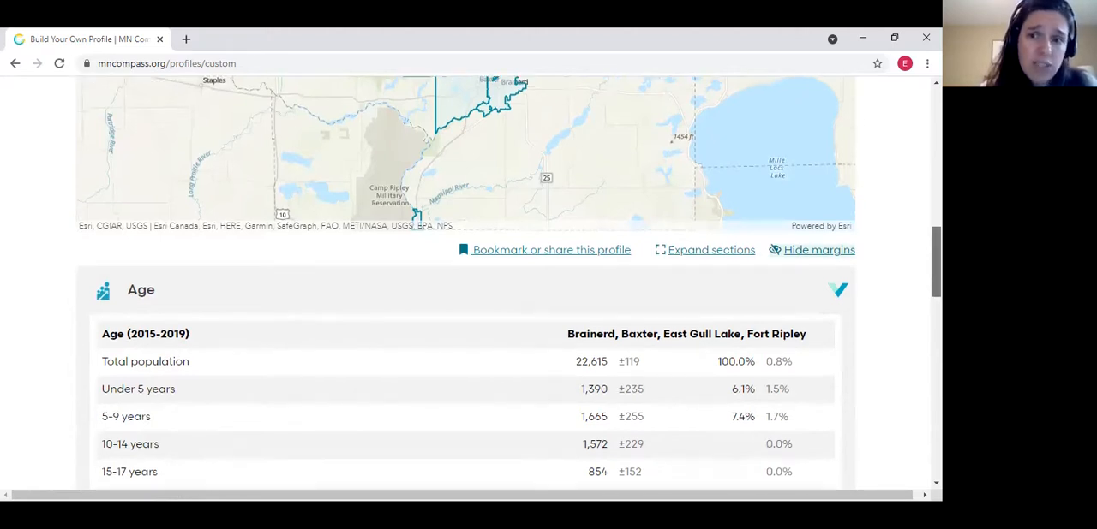
pyautogui.scroll(-3, 466, 283)
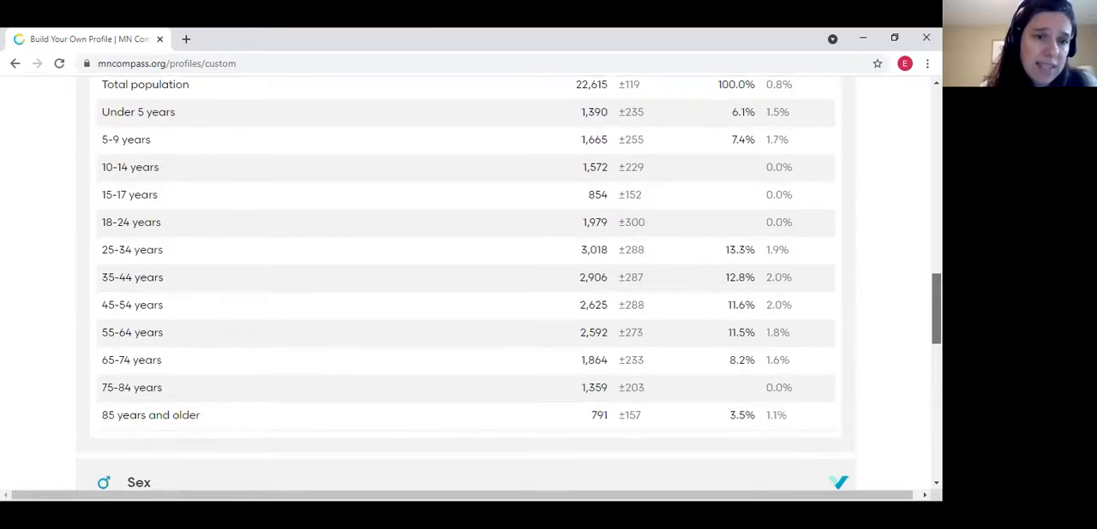
pyautogui.scroll(5, 839, 257)
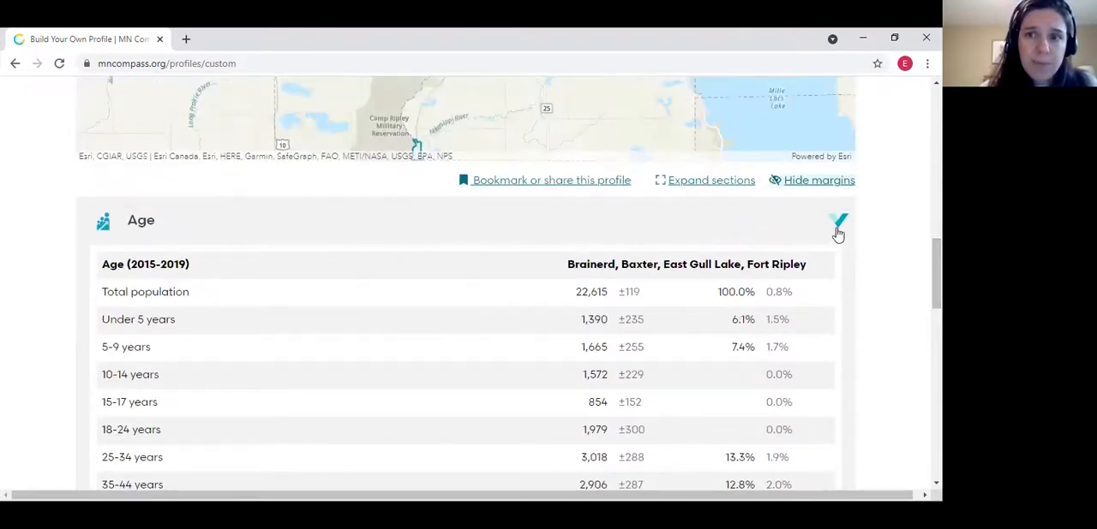
pyautogui.click(837, 227)
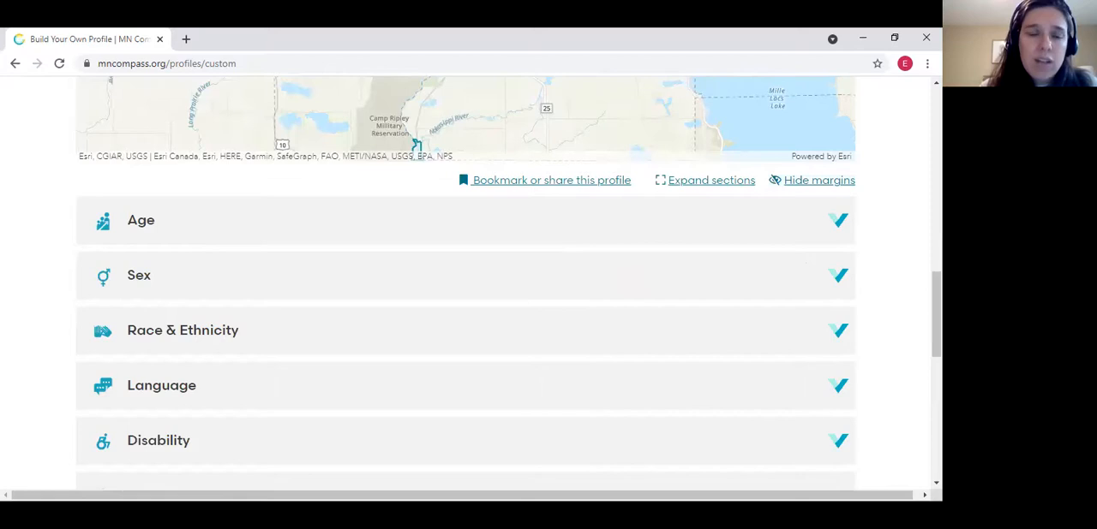
# Save the custom profile for bookmarking or sharing and select the full web address of the saved profile
pyautogui.scroll(8, 466, 282)
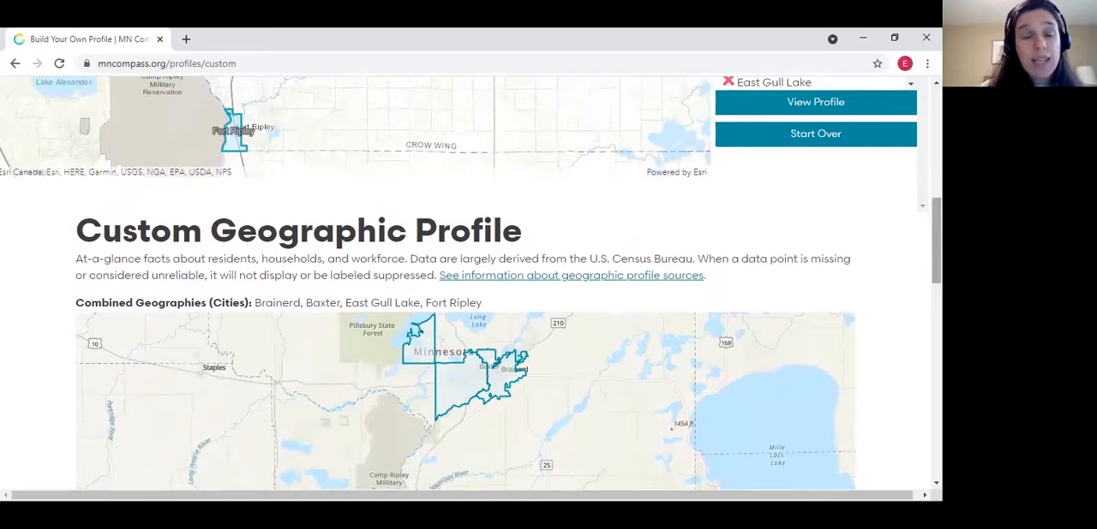
pyautogui.scroll(-4, 631, 382)
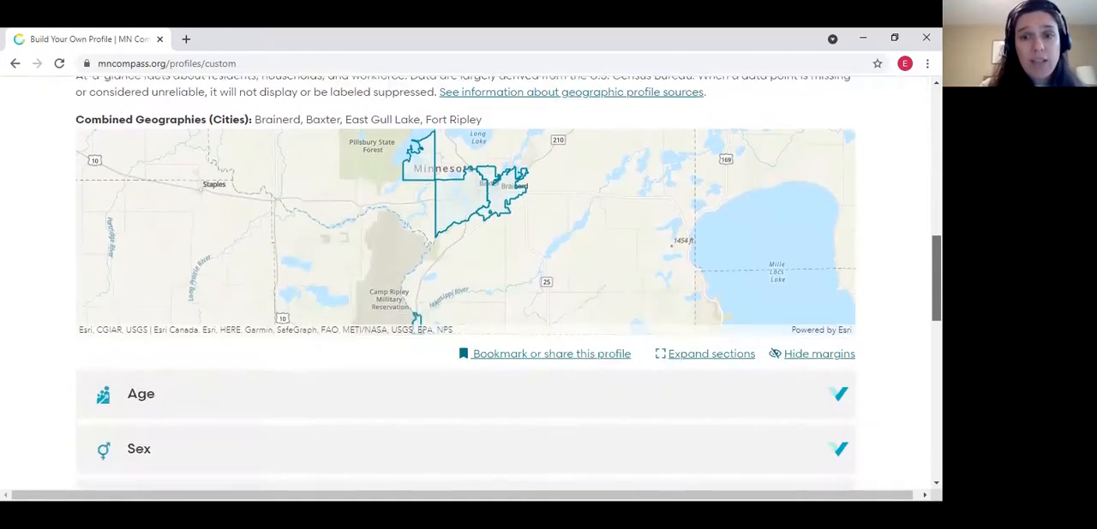
pyautogui.click(553, 358)
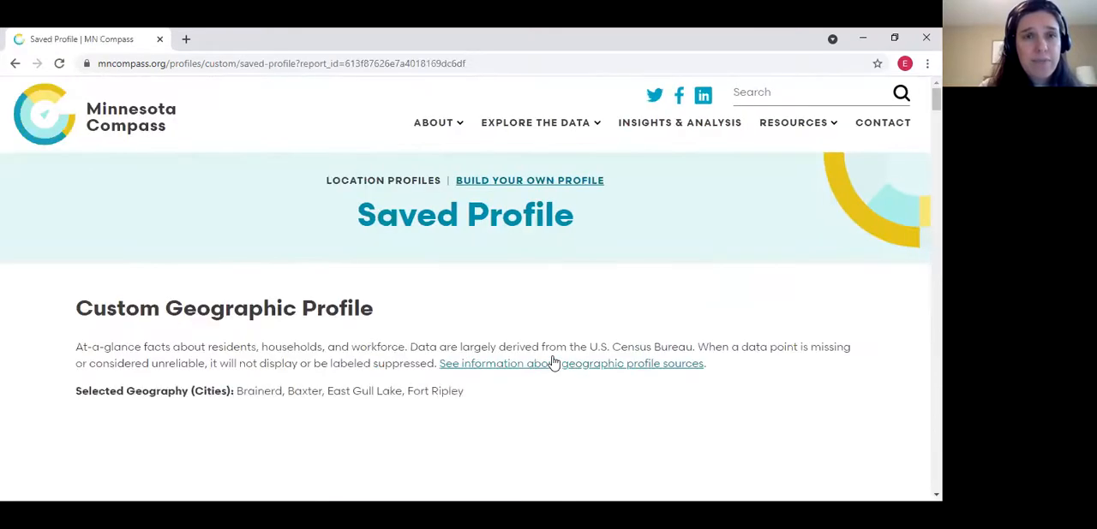
pyautogui.hotkey('ctrl', 'l')
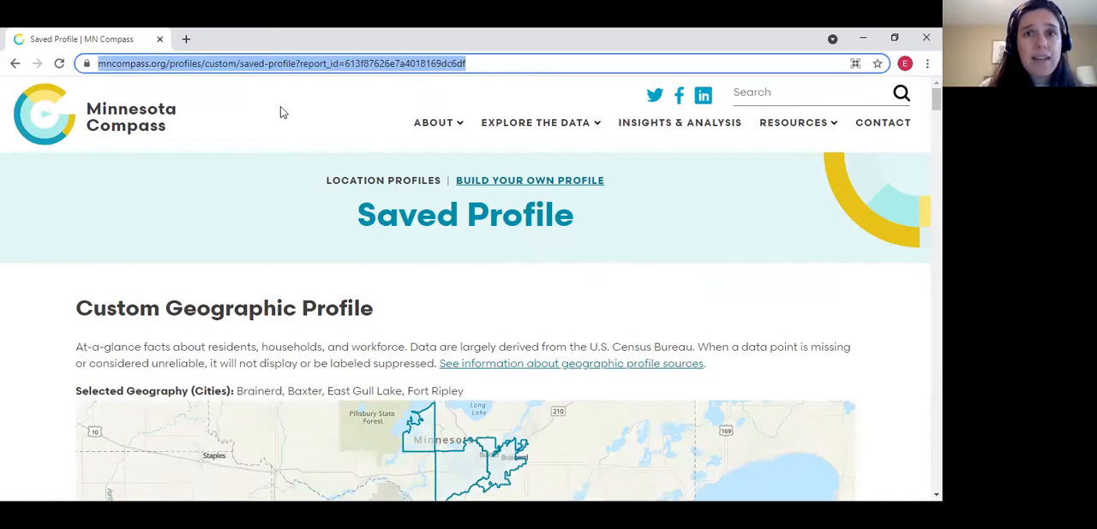
pyautogui.moveTo(526, 64); pyautogui.dragTo(64, 46)
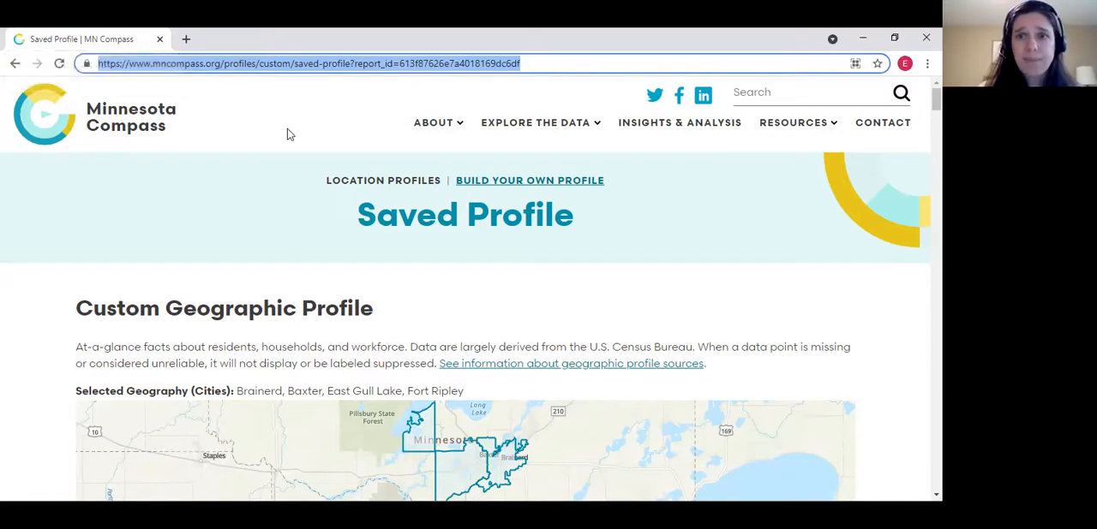
# Glance over the saved profile and return to the Build Your Own Profile page
pyautogui.scroll(-3, 629, 238)
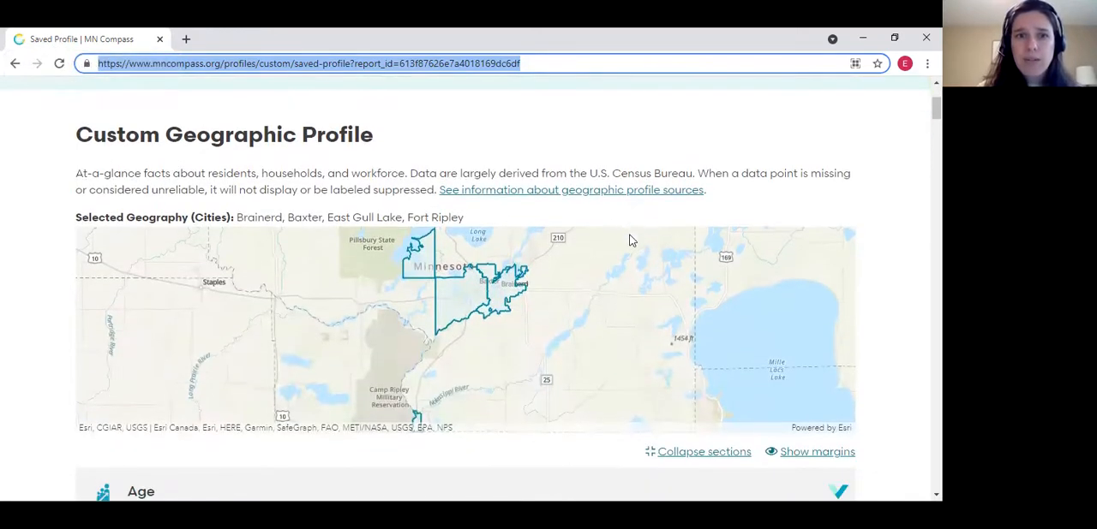
pyautogui.scroll(3, 629, 237)
pyautogui.click(537, 127)
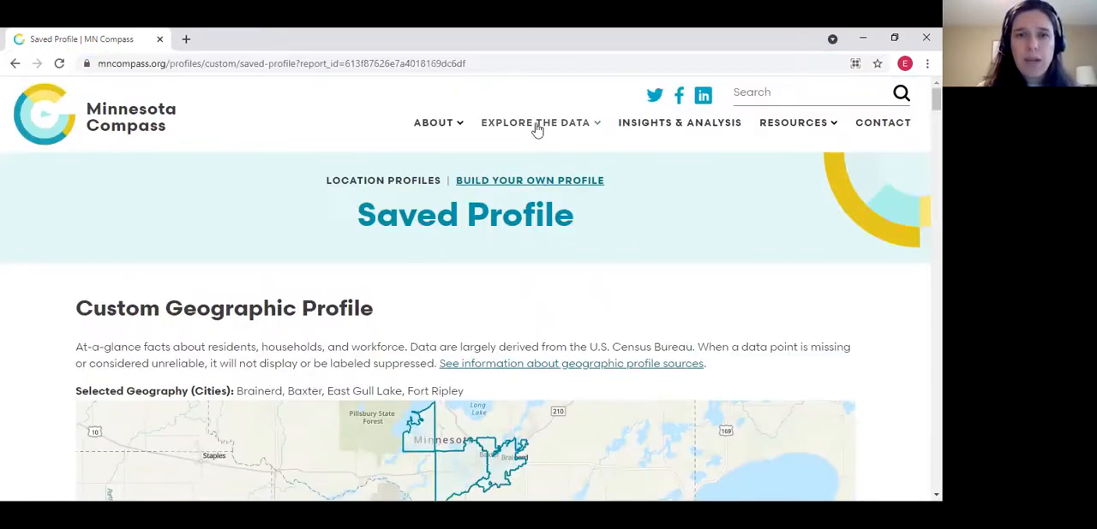
pyautogui.click(496, 363)
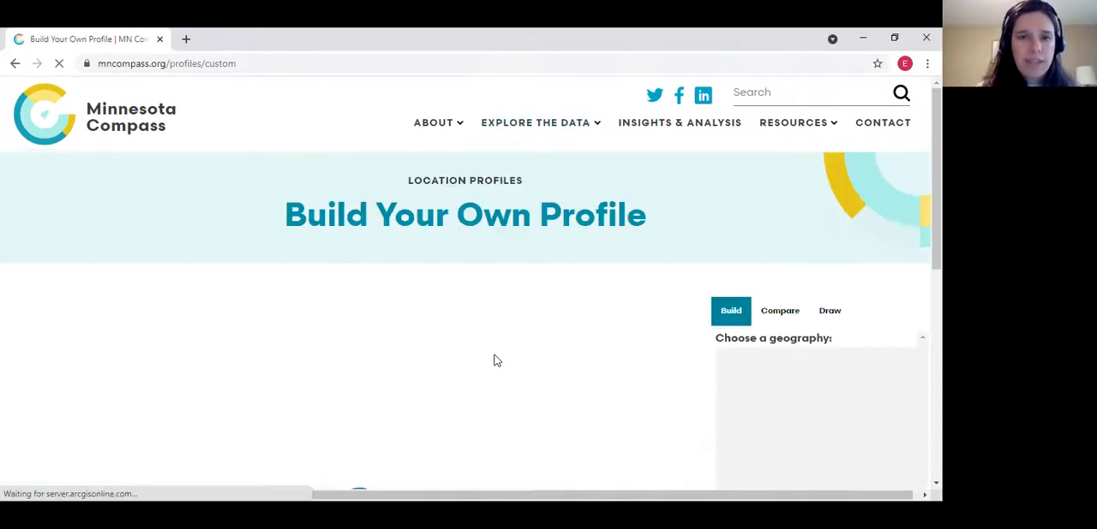
# Switch the profile builder to Compare mode, enlarge the map until county names show, and expand the Statewide geography
pyautogui.scroll(-1, 781, 257)
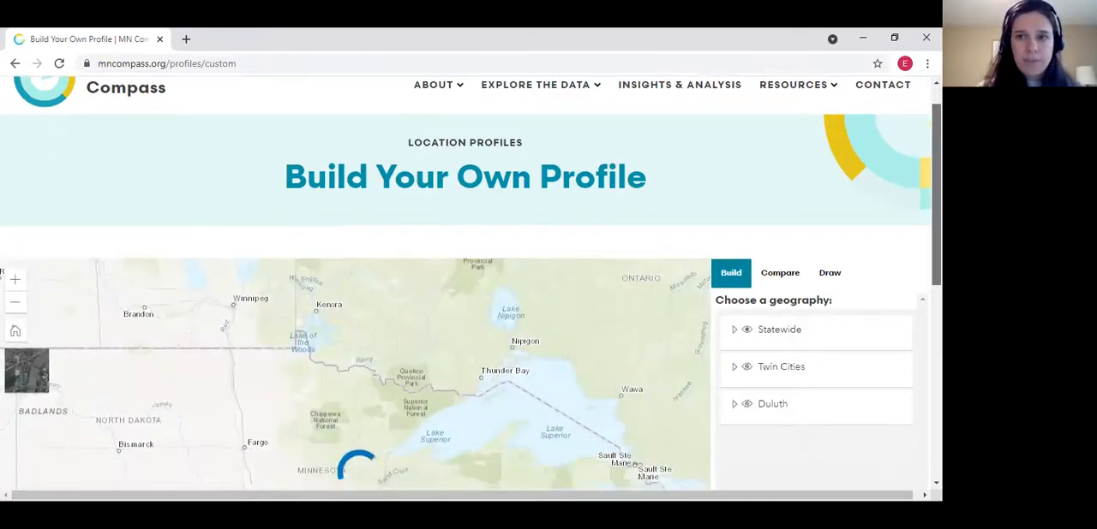
pyautogui.click(780, 214)
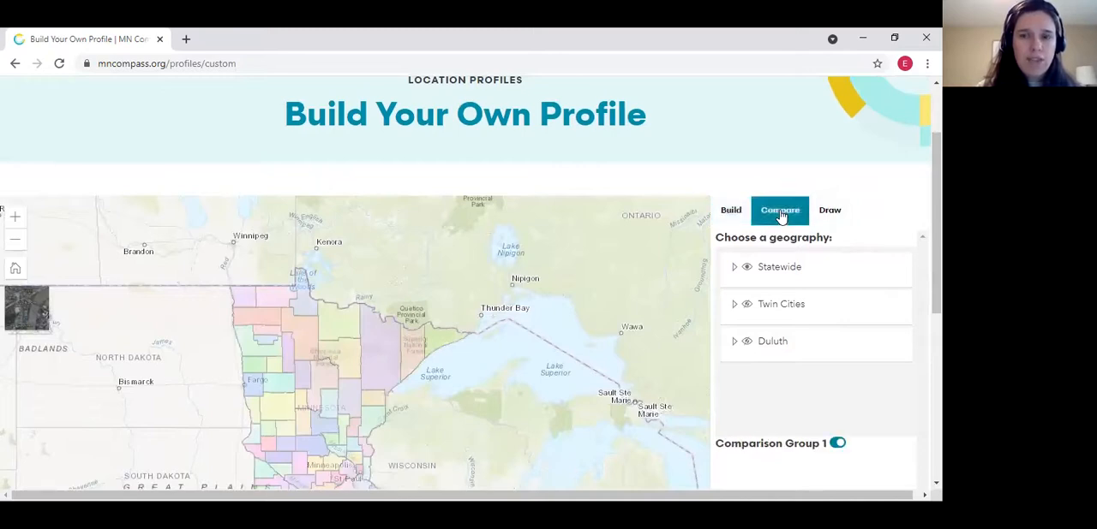
pyautogui.moveTo(935, 215); pyautogui.dragTo(936, 238)
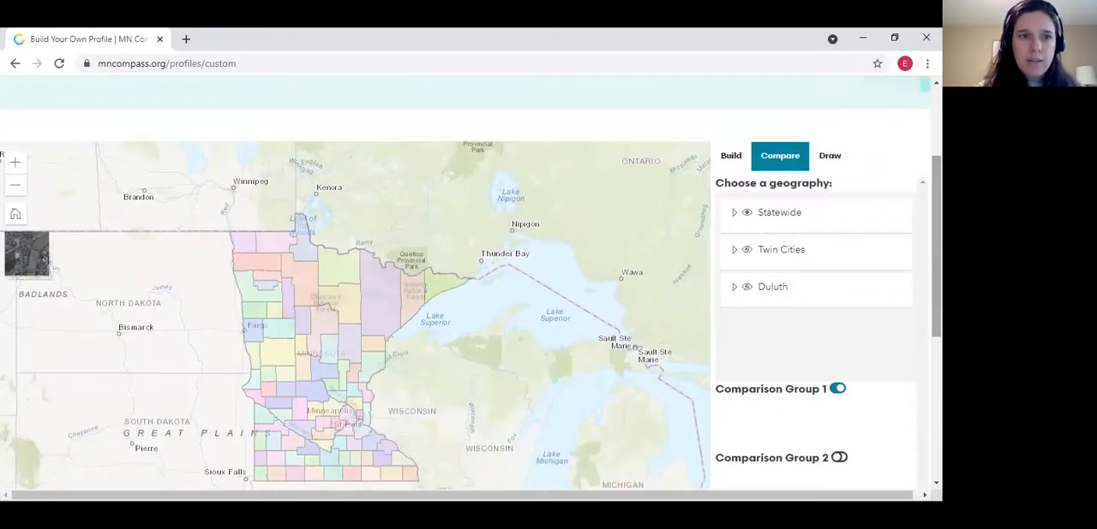
pyautogui.click(14, 162)
pyautogui.moveTo(233, 286); pyautogui.dragTo(318, 269)
pyautogui.click(733, 212)
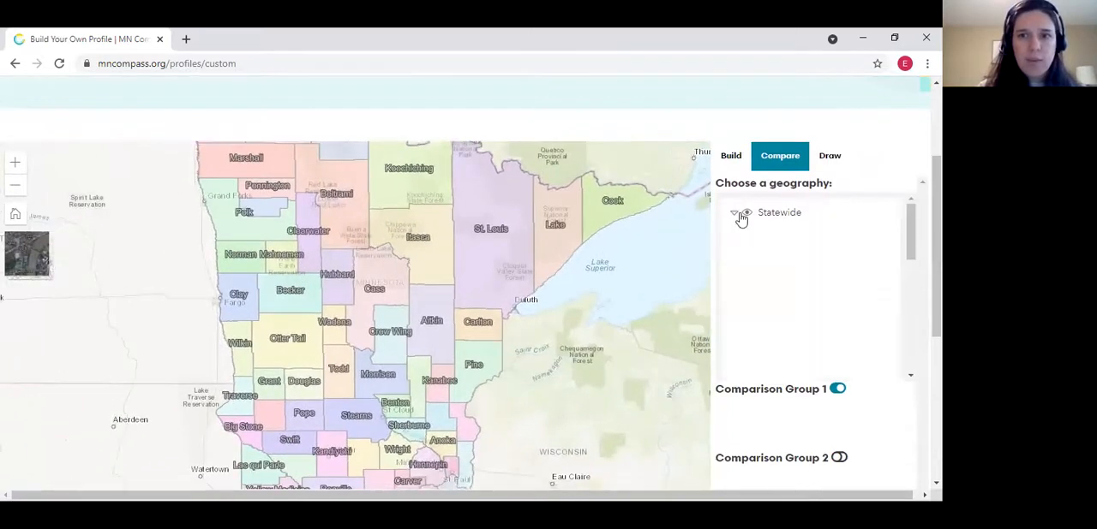
# Show school districts on the comparison map and add G.F.W., Sibley East, Nicollet and New Ulm to Comparison Group 1
pyautogui.moveTo(909, 247); pyautogui.dragTo(913, 319)
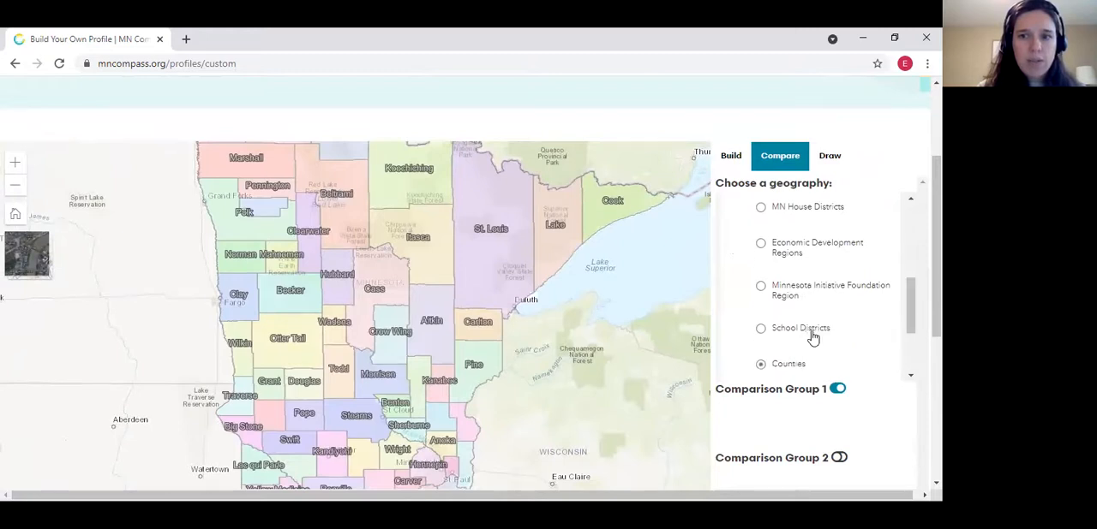
pyautogui.click(760, 330)
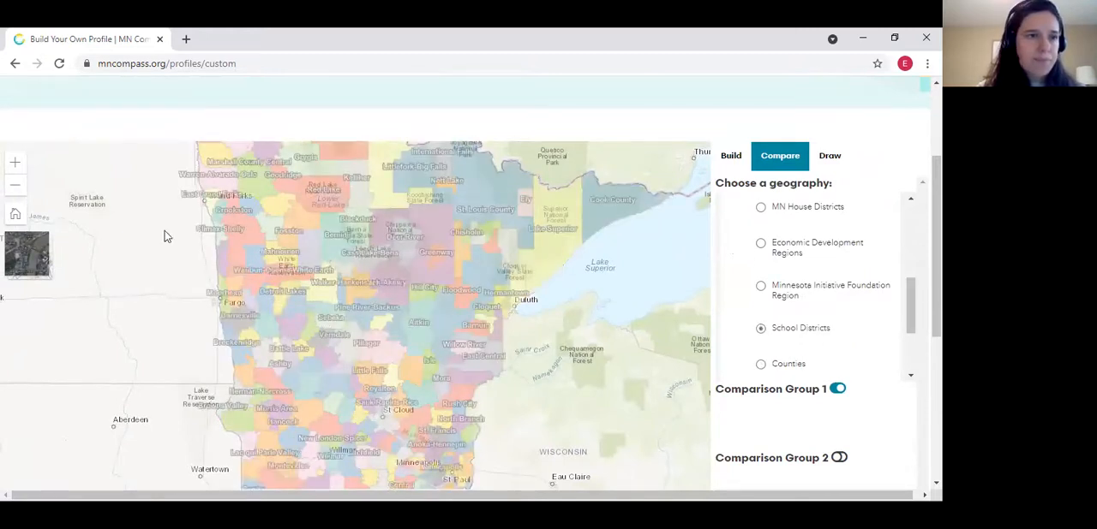
pyautogui.click(15, 162)
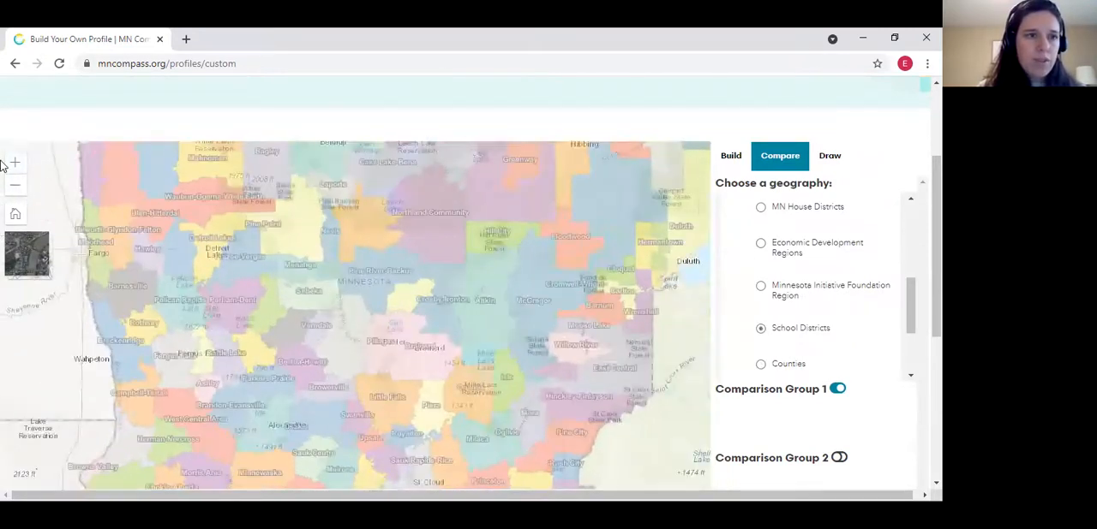
pyautogui.click(12, 163)
pyautogui.moveTo(245, 370); pyautogui.dragTo(215, 228)
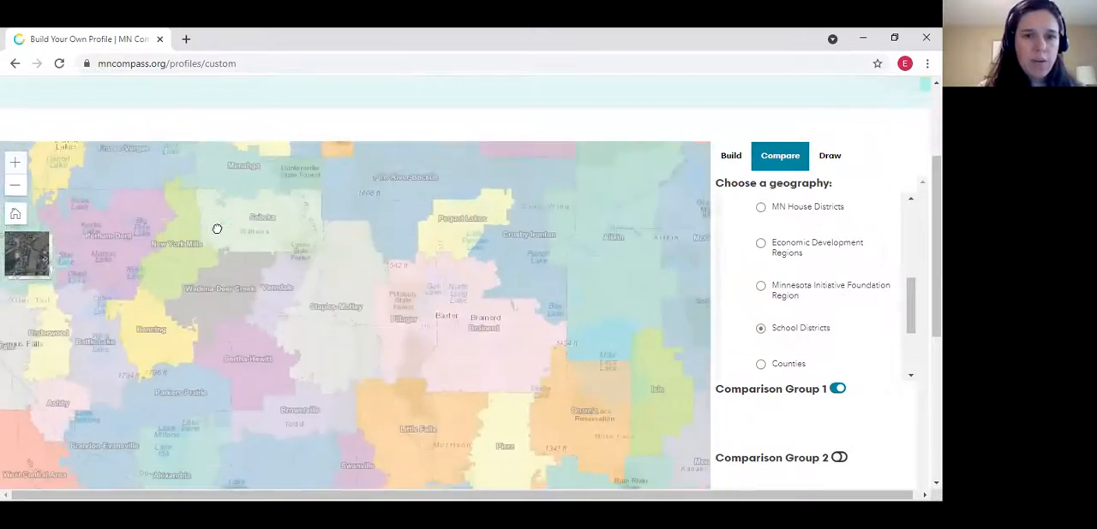
pyautogui.moveTo(226, 265); pyautogui.dragTo(236, 299)
pyautogui.moveTo(238, 345); pyautogui.dragTo(275, 228)
pyautogui.moveTo(280, 355); pyautogui.dragTo(279, 272)
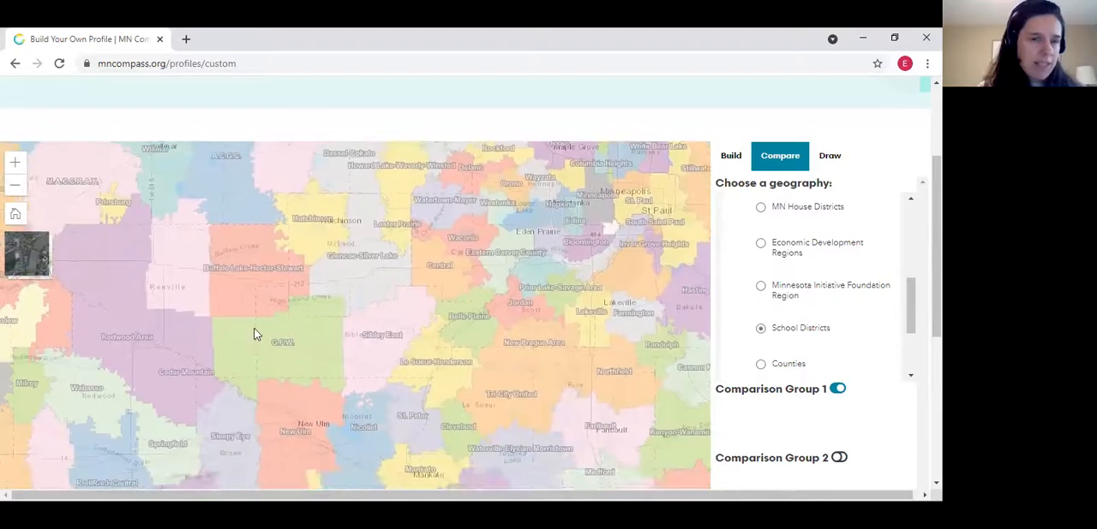
pyautogui.moveTo(255, 333); pyautogui.dragTo(244, 291)
pyautogui.click(325, 297)
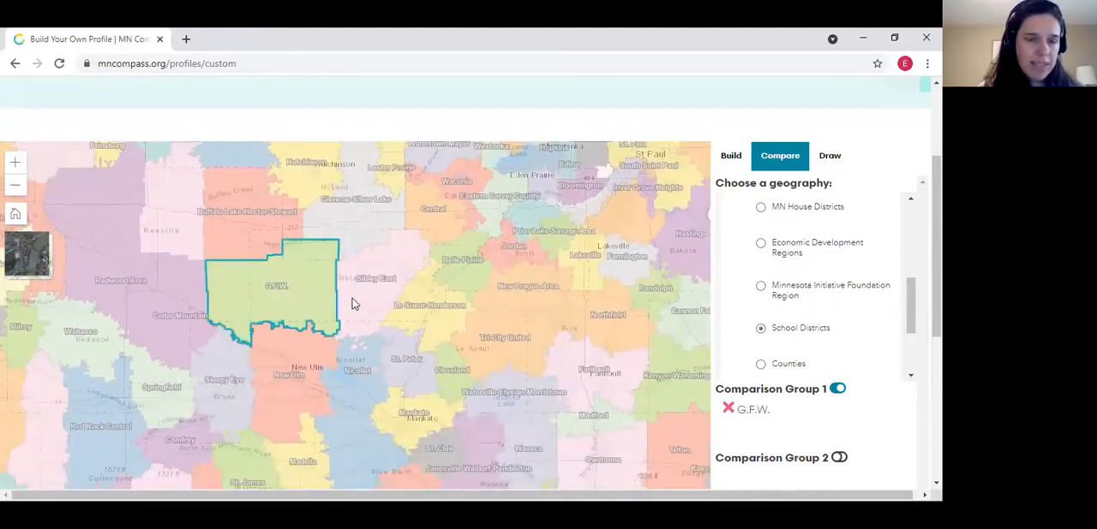
pyautogui.click(382, 330)
pyautogui.click(359, 380)
pyautogui.click(306, 358)
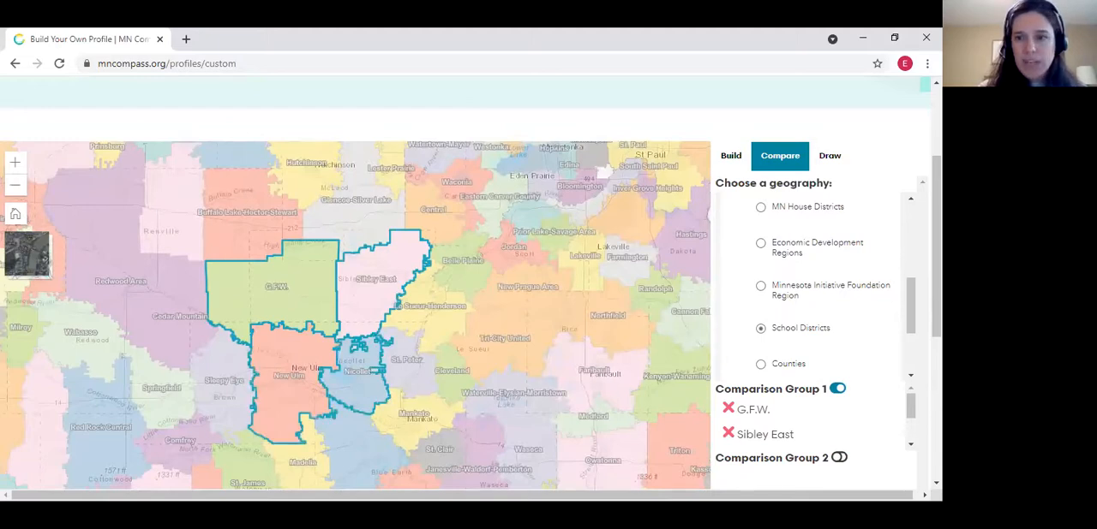
# Remove G.F.W. from Comparison Group 1 and add the Le Sueur-Henderson school district instead
pyautogui.scroll(-1, 812, 360)
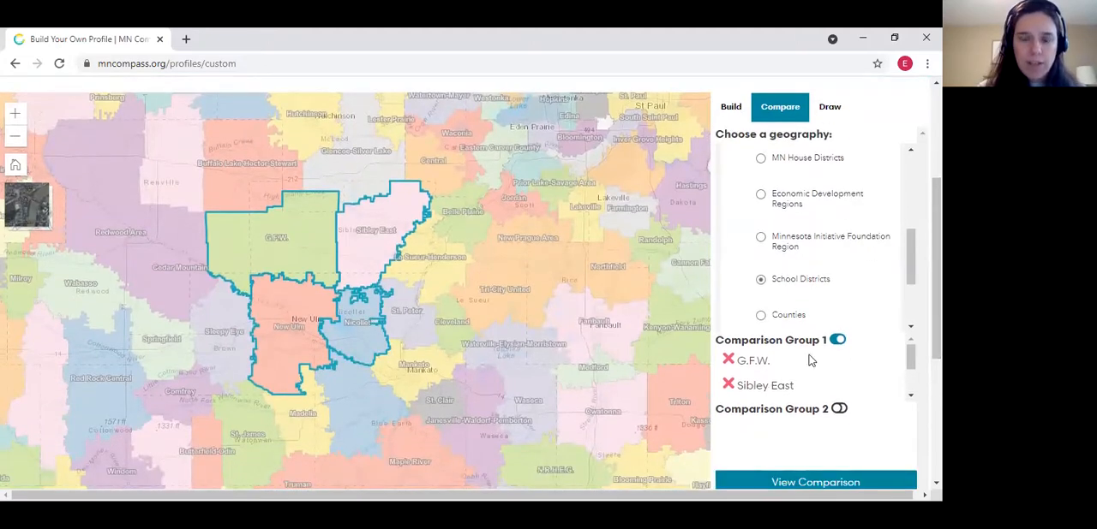
pyautogui.moveTo(911, 355)
pyautogui.mouseDown()
pyautogui.moveTo(909, 393)
pyautogui.moveTo(908, 355)
pyautogui.mouseUp()
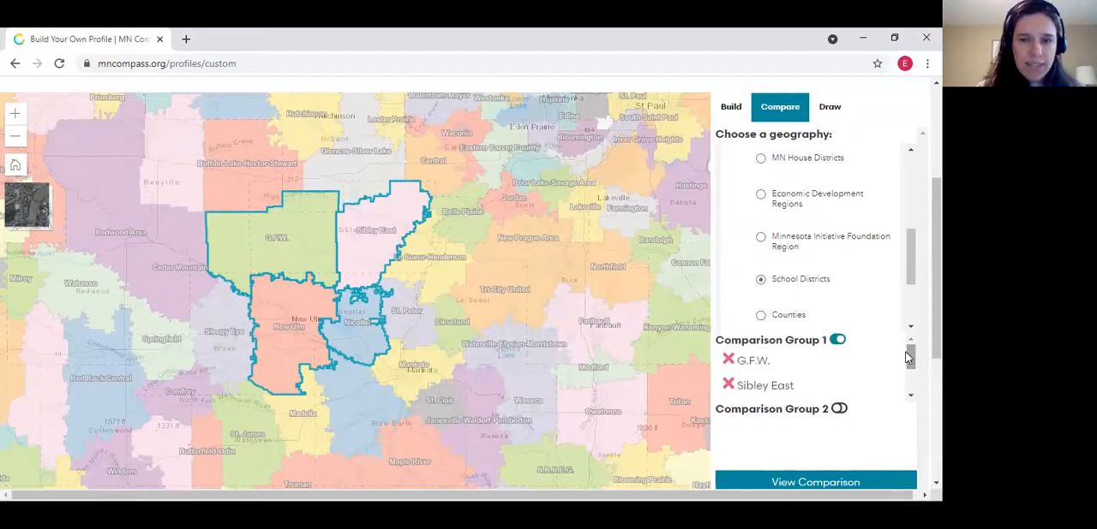
pyautogui.click(728, 362)
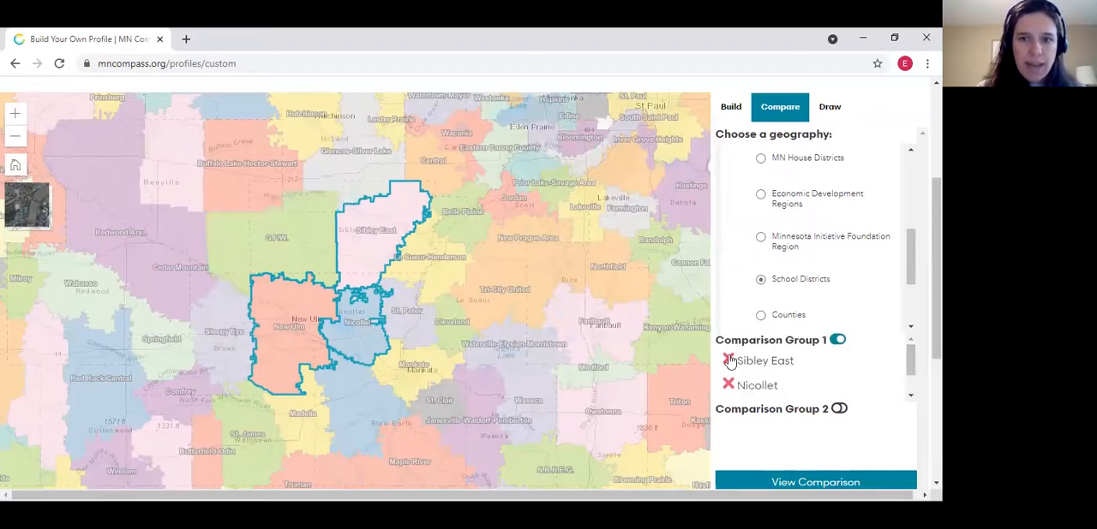
pyautogui.click(425, 254)
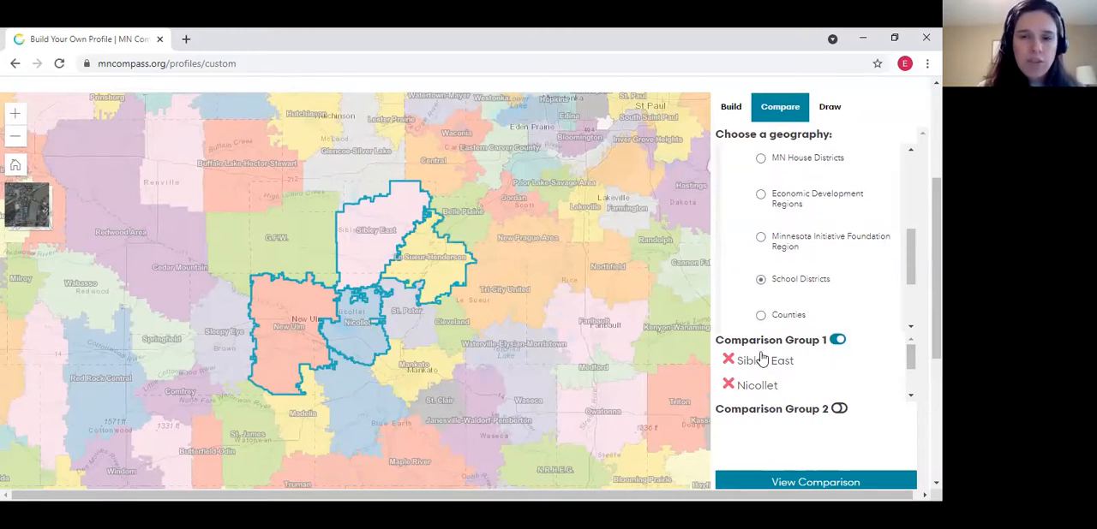
# Add Waterville-Elysian-Morristown, Waseca and St. Clair to Comparison Group 2 and generate the comparison
pyautogui.click(838, 340)
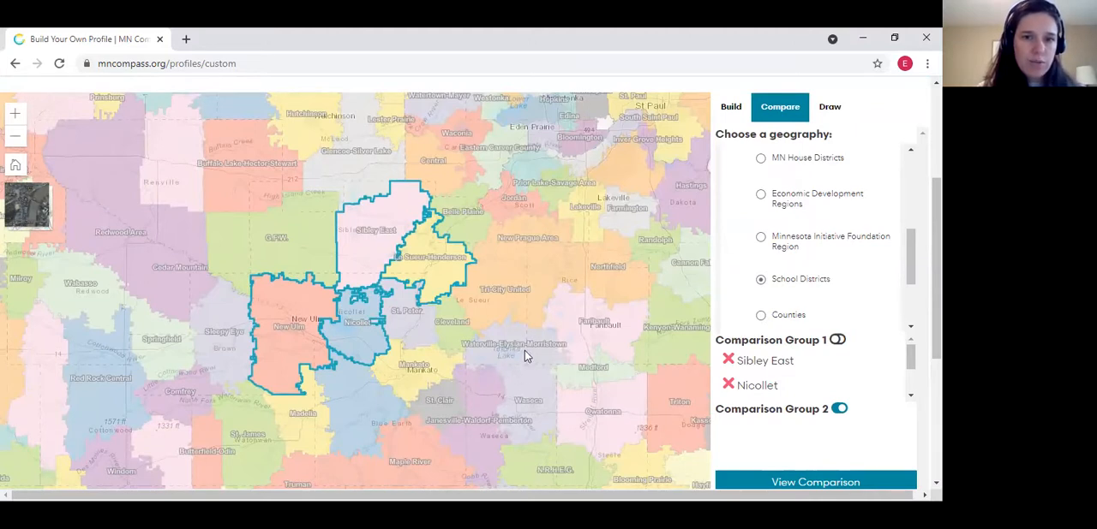
pyautogui.click(528, 391)
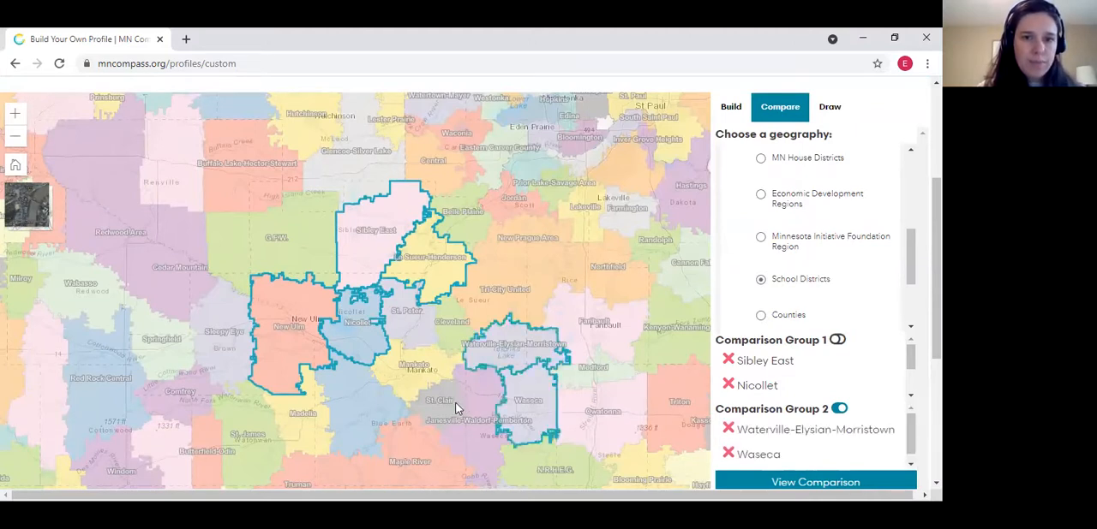
pyautogui.click(843, 485)
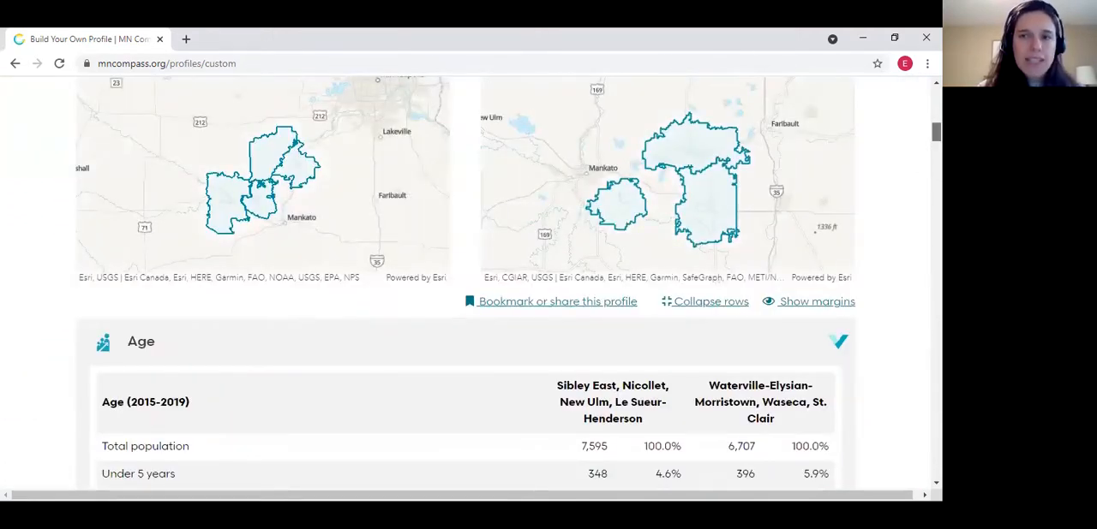
# Look over the Age table of the school district comparison and collapse all its sections
pyautogui.scroll(-2, 936, 137)
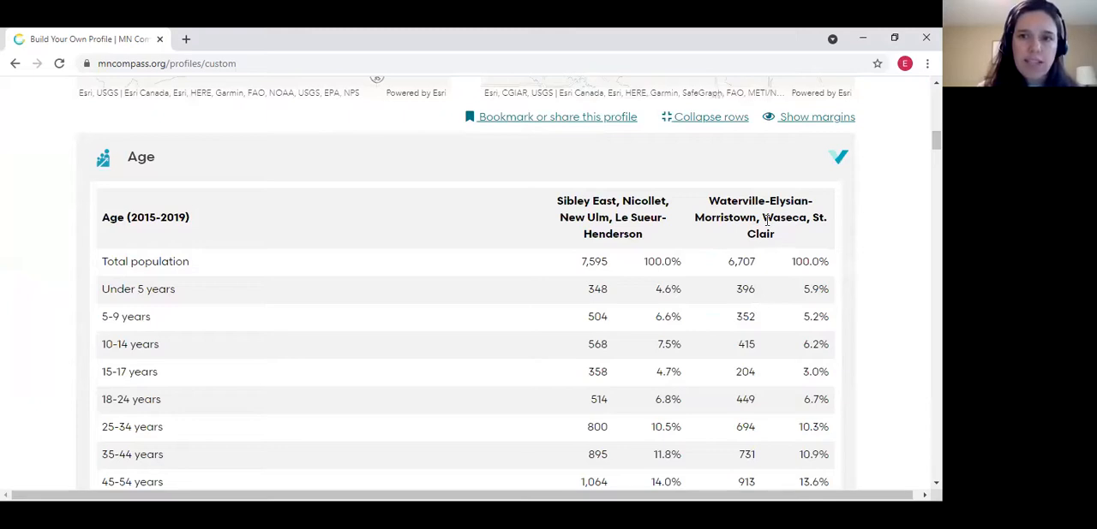
pyautogui.click(709, 120)
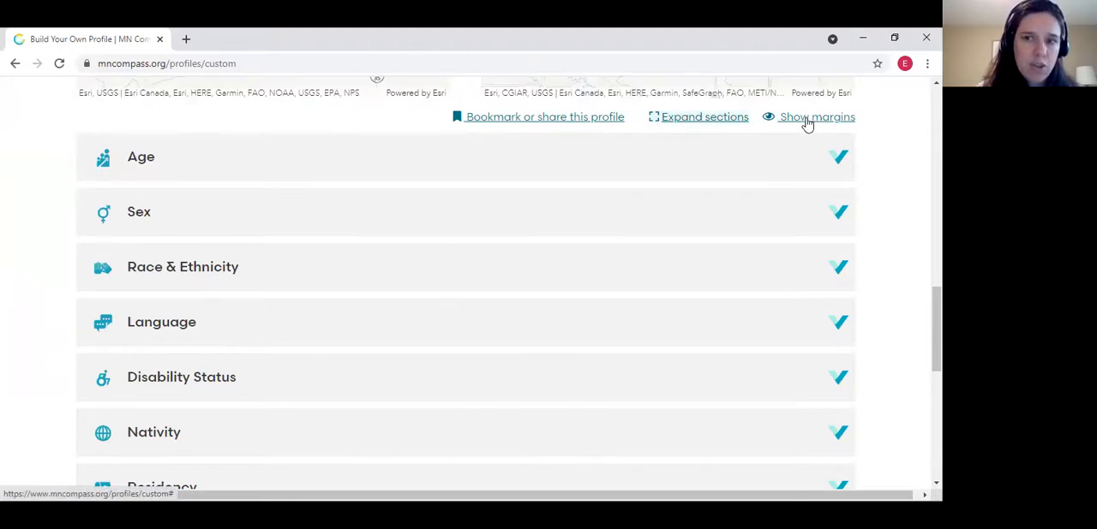
pyautogui.scroll(3, 783, 157)
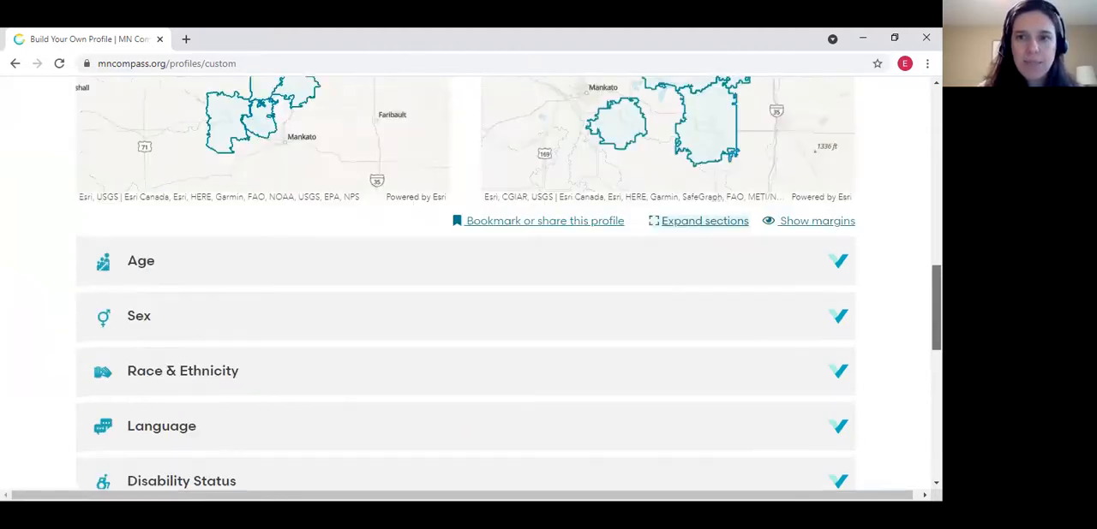
# Clear all comparison selections and add Nicollet, Le Sueur and Sibley counties to Comparison Group 2
pyautogui.scroll(4, 470, 283)
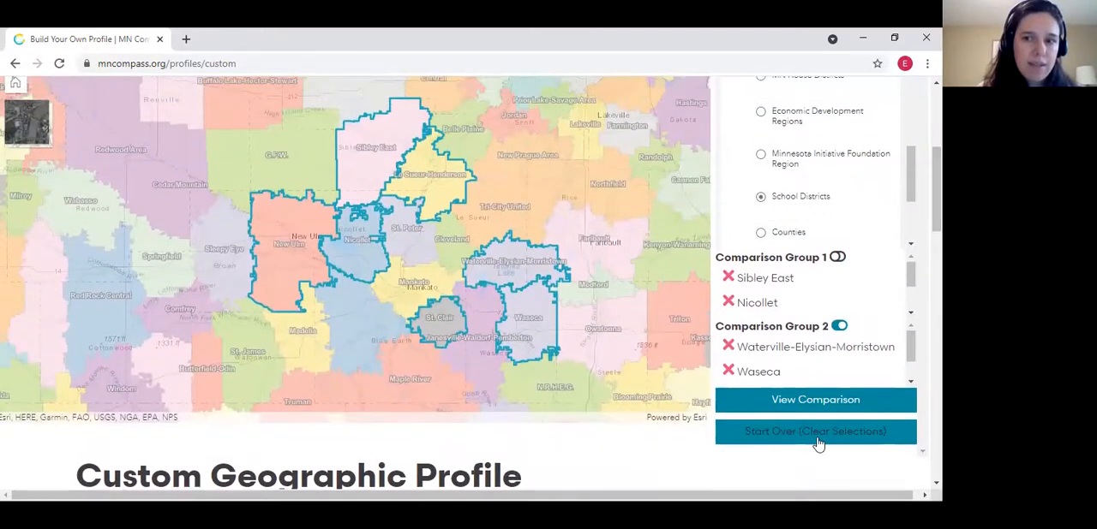
pyautogui.click(818, 443)
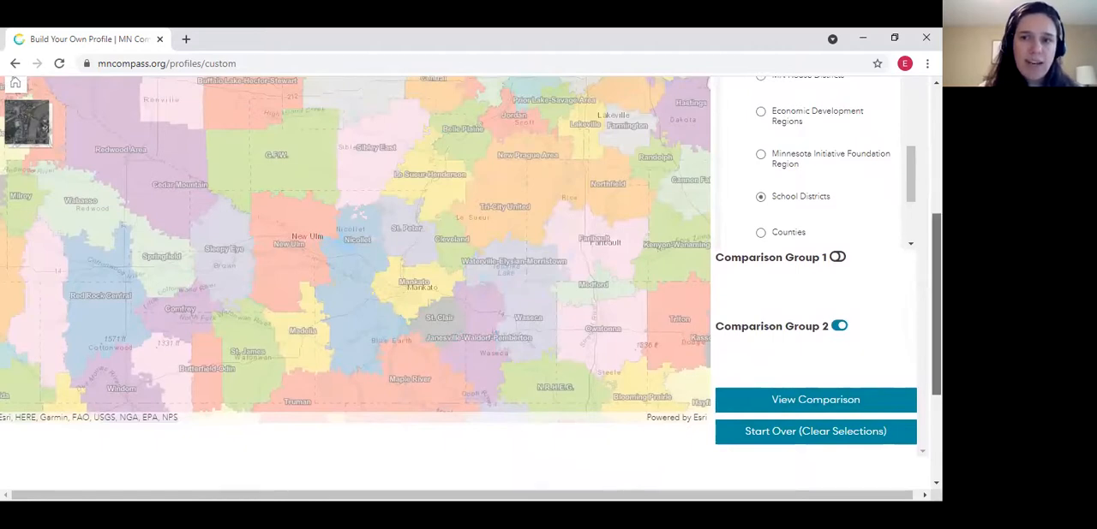
pyautogui.scroll(2, 771, 306)
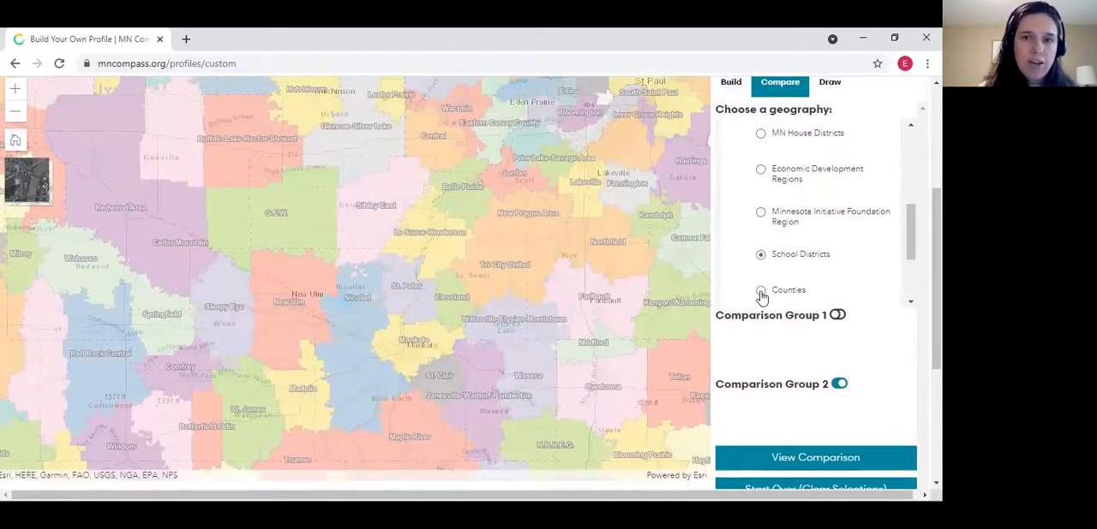
pyautogui.click(760, 291)
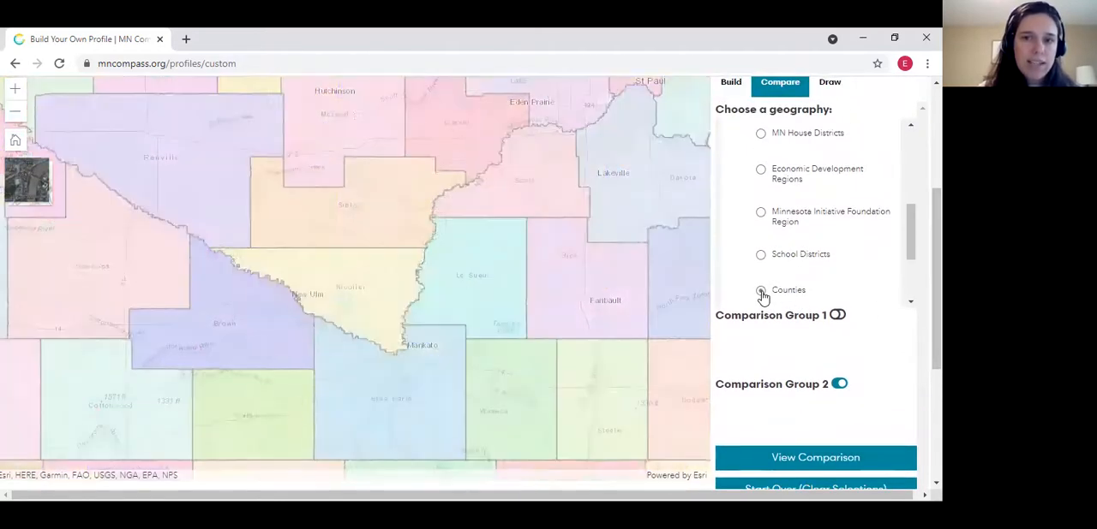
pyautogui.click(384, 295)
pyautogui.click(464, 300)
pyautogui.click(401, 223)
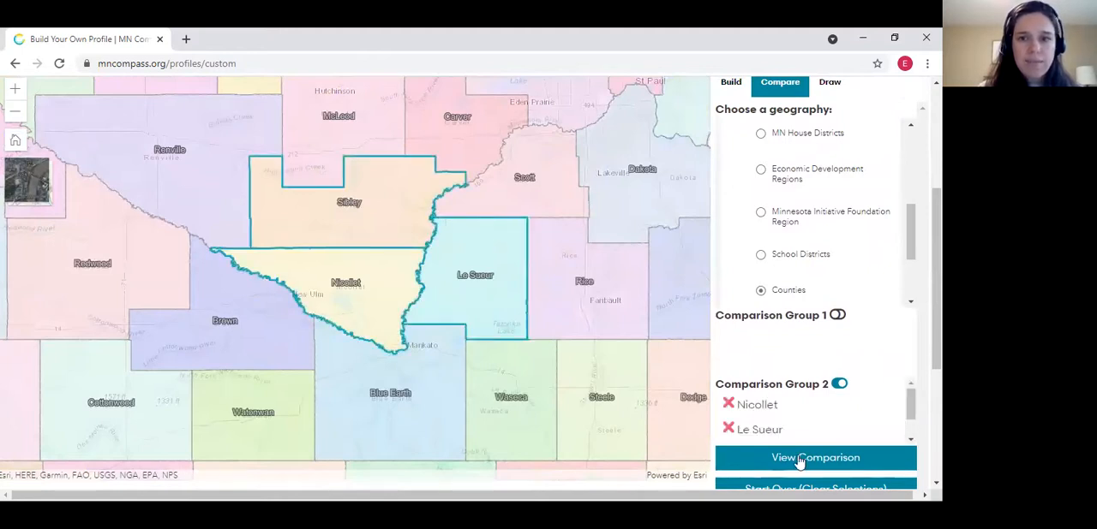
# Activate Comparison Group 1 and fill it with the cities of Savage, Burnsville, Apple Valley, Rosemount and Eagan
pyautogui.click(841, 316)
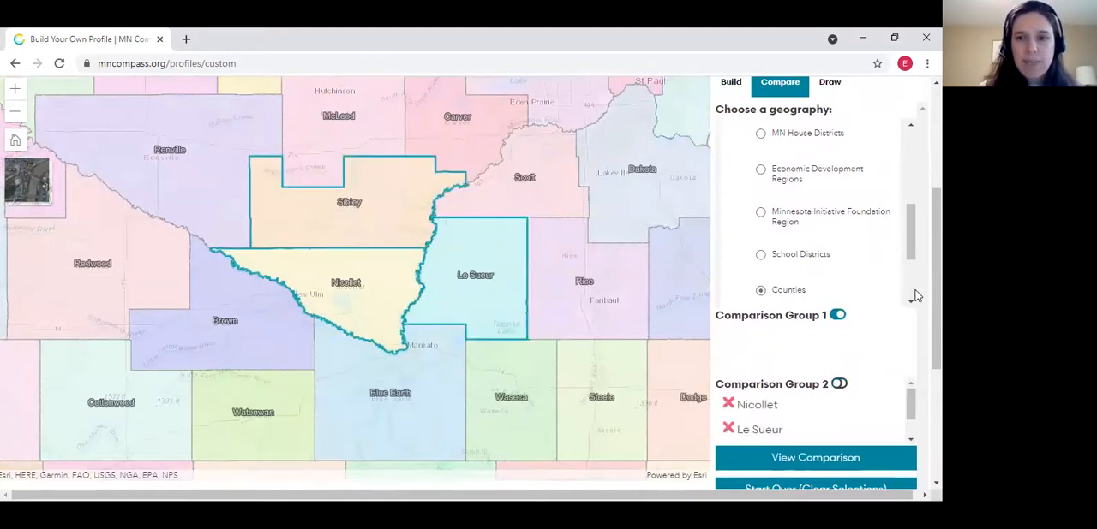
pyautogui.moveTo(909, 243); pyautogui.dragTo(912, 287)
pyautogui.click(760, 224)
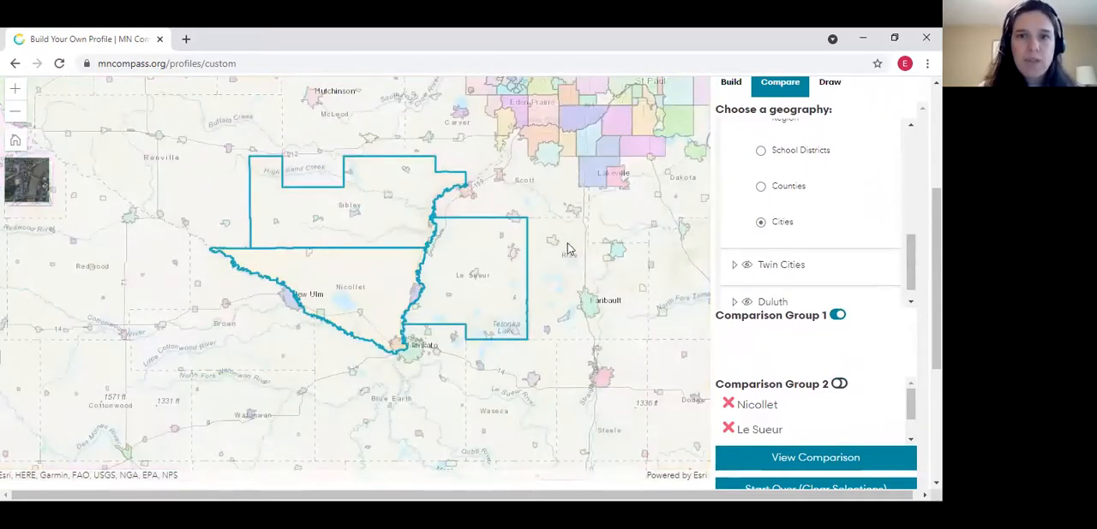
pyautogui.click(588, 148)
pyautogui.click(605, 147)
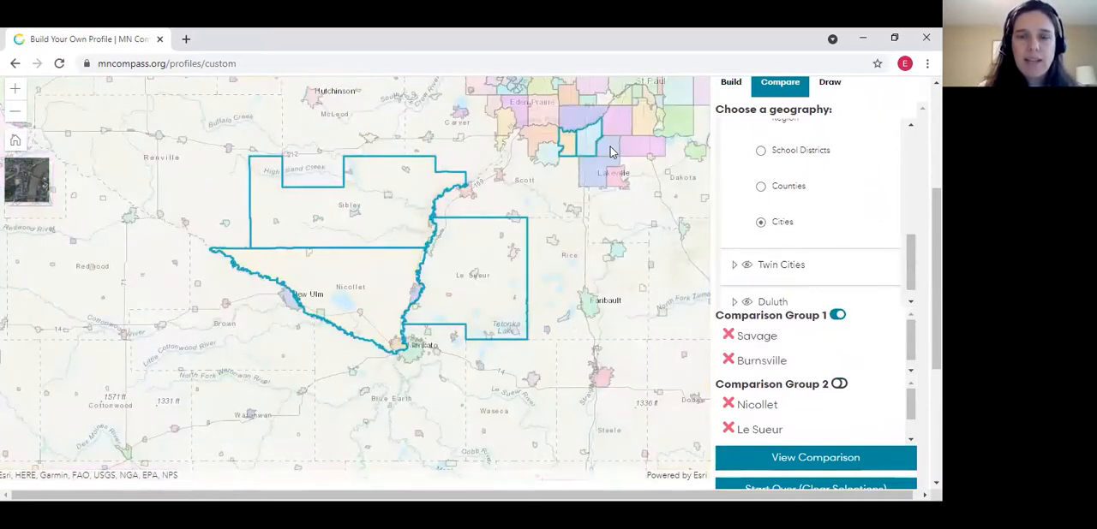
pyautogui.click(626, 126)
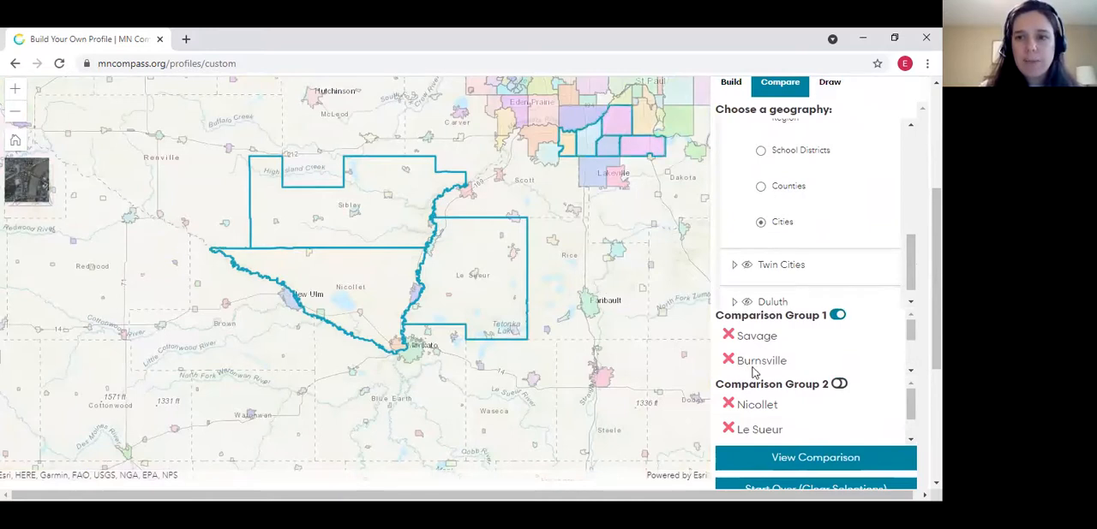
# Generate the comparison of the selected cities and counties and look over its Age and Sex tables
pyautogui.scroll(-1, 848, 360)
pyautogui.click(814, 362)
pyautogui.scroll(-5, 814, 363)
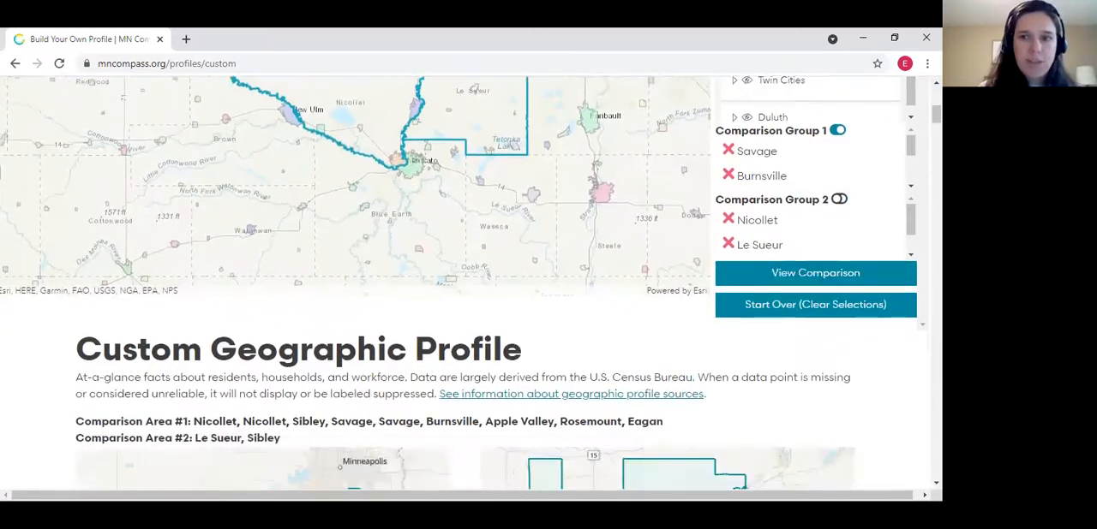
pyautogui.scroll(-8, 466, 283)
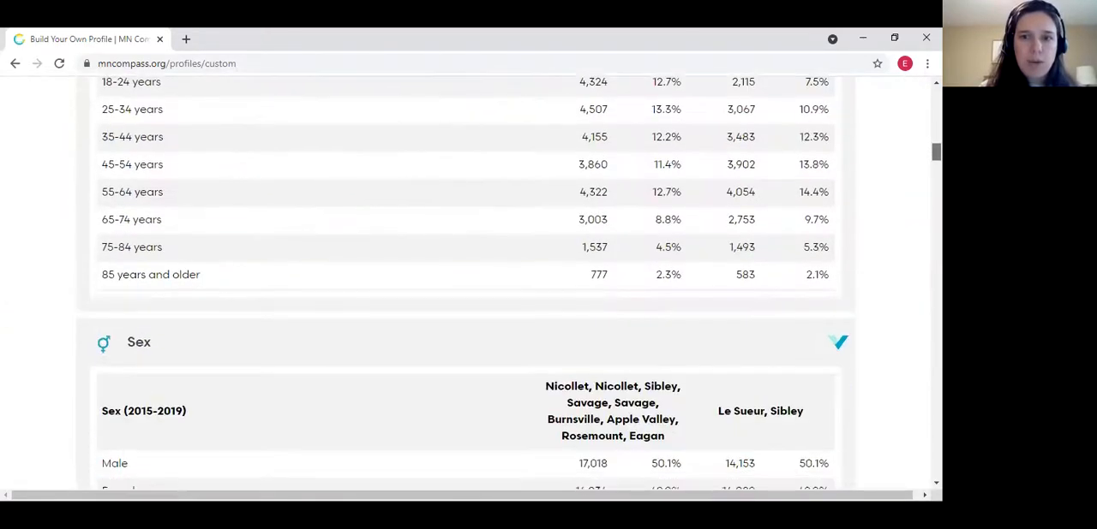
pyautogui.scroll(11, 466, 282)
# Switch the profile builder to Draw mode and expand the Statewide reference layers
pyautogui.scroll(8, 466, 282)
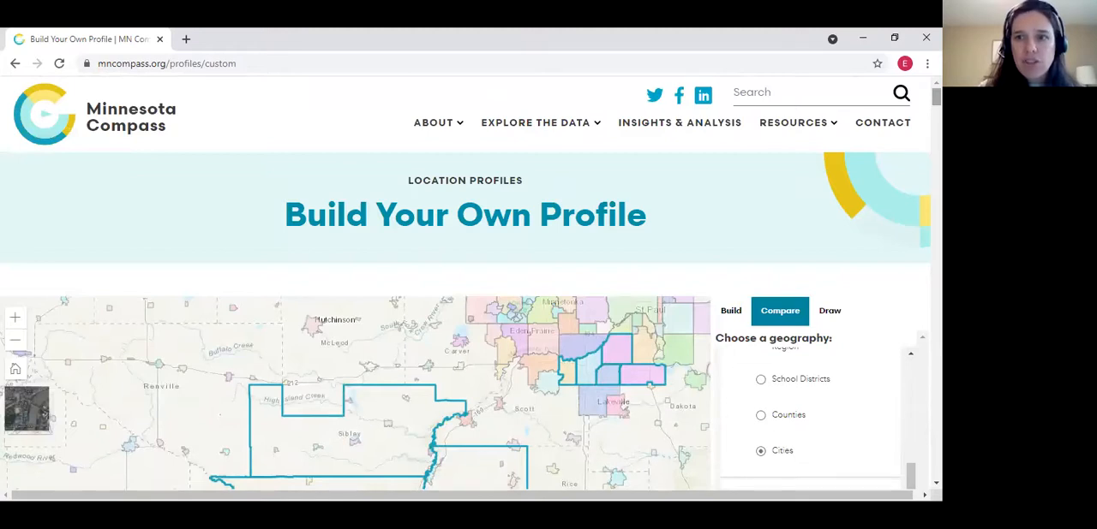
pyautogui.scroll(-1, 820, 219)
pyautogui.click(827, 214)
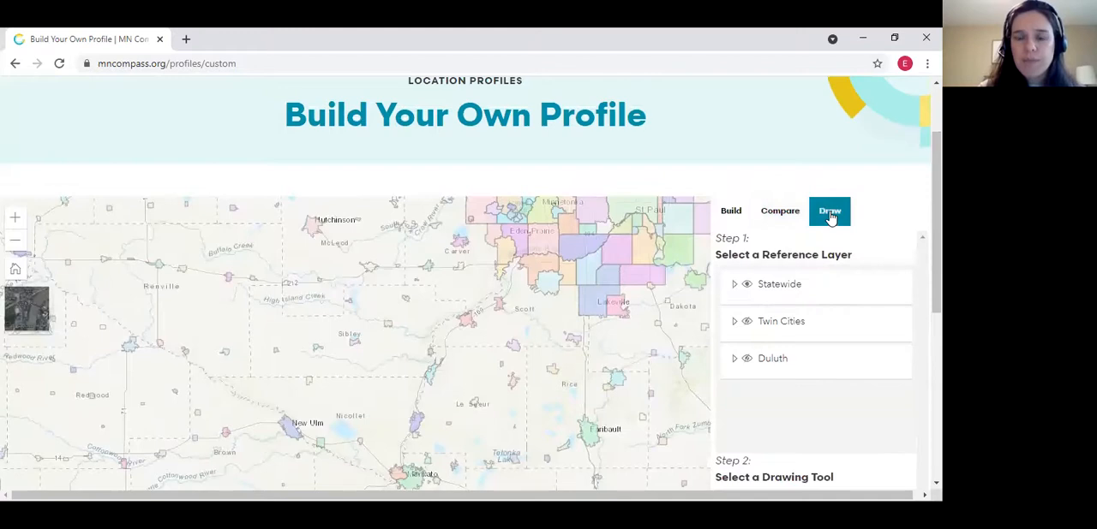
pyautogui.scroll(-1, 866, 207)
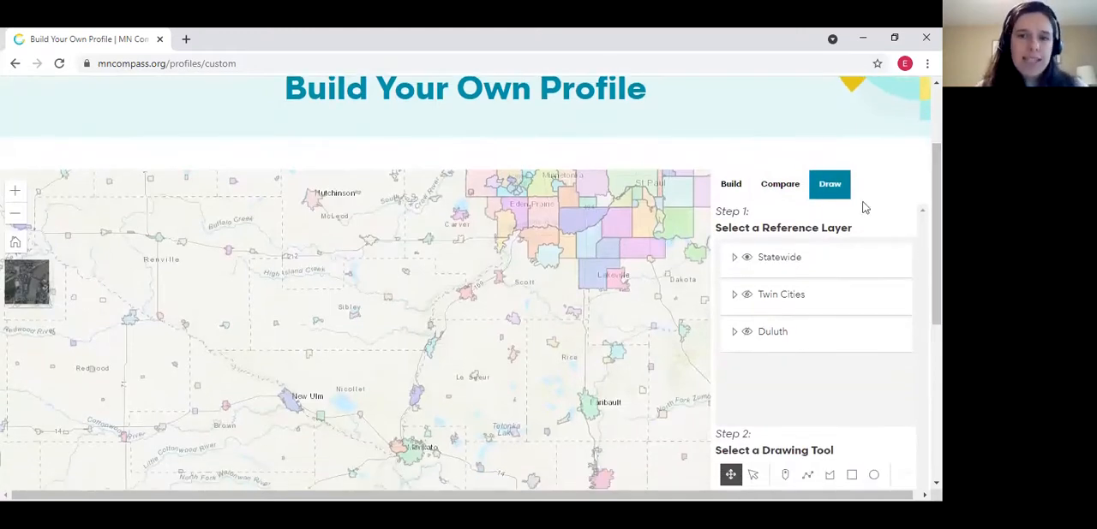
pyautogui.click(733, 257)
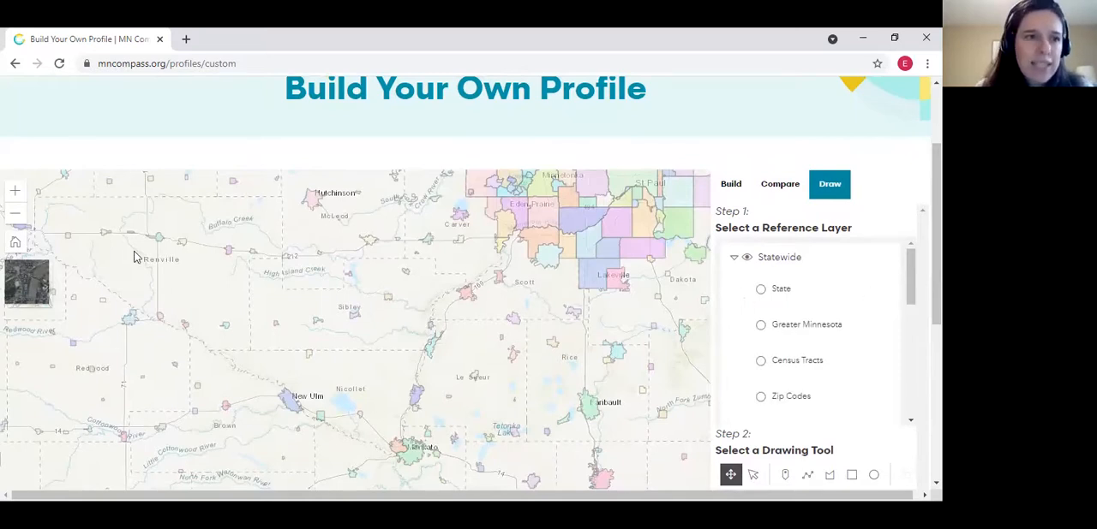
# Set School Districts as the reference layer and frame the map on the Glencoe, New Auburn and Arlington area
pyautogui.click(15, 214)
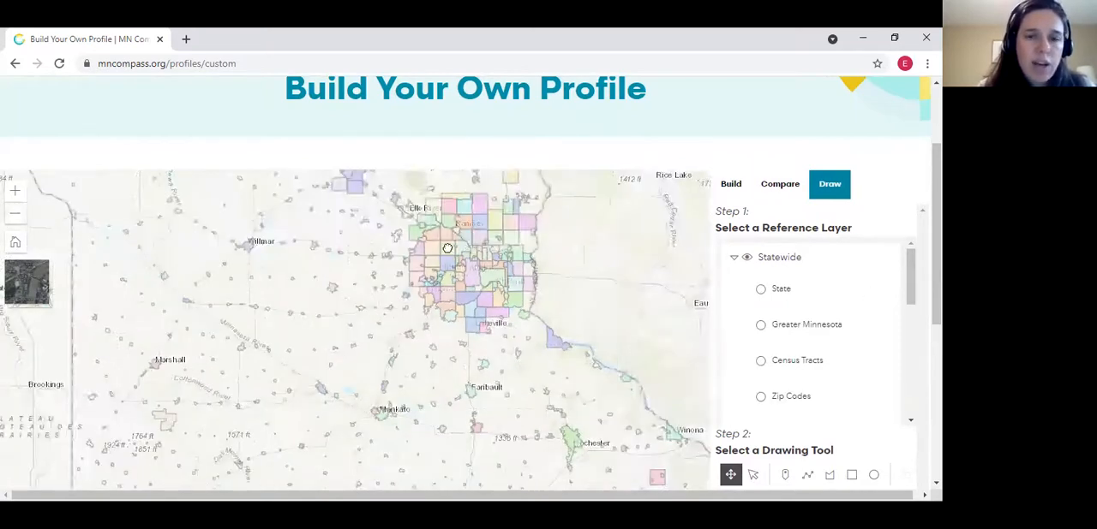
pyautogui.moveTo(448, 245); pyautogui.dragTo(435, 337)
pyautogui.moveTo(430, 288); pyautogui.dragTo(451, 311)
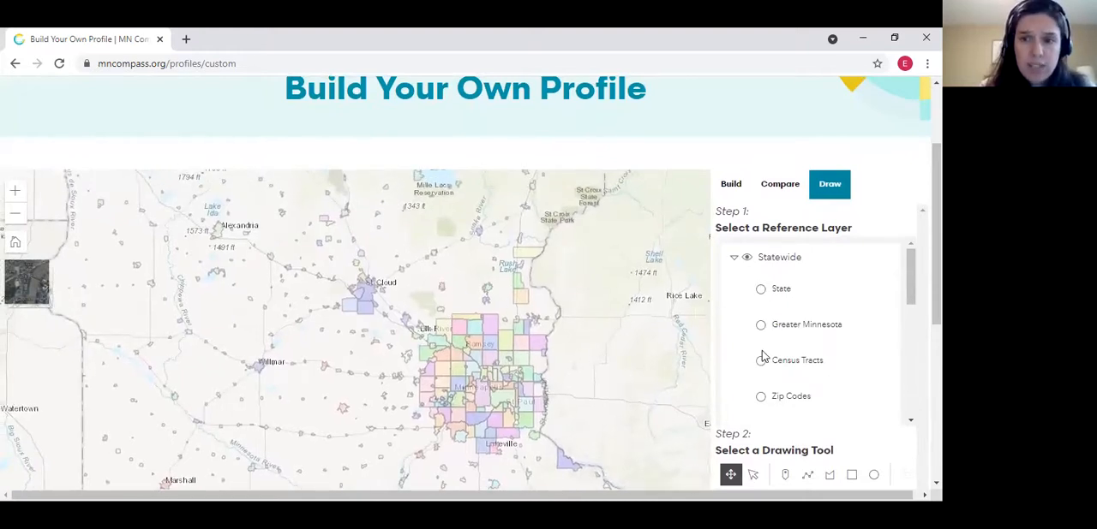
pyautogui.scroll(-5, 762, 379)
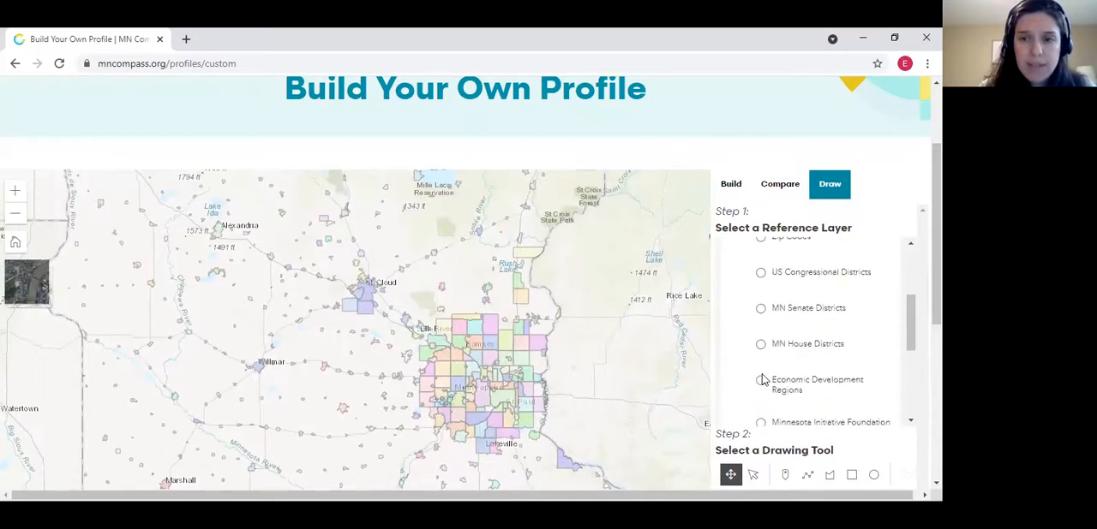
pyautogui.click(760, 352)
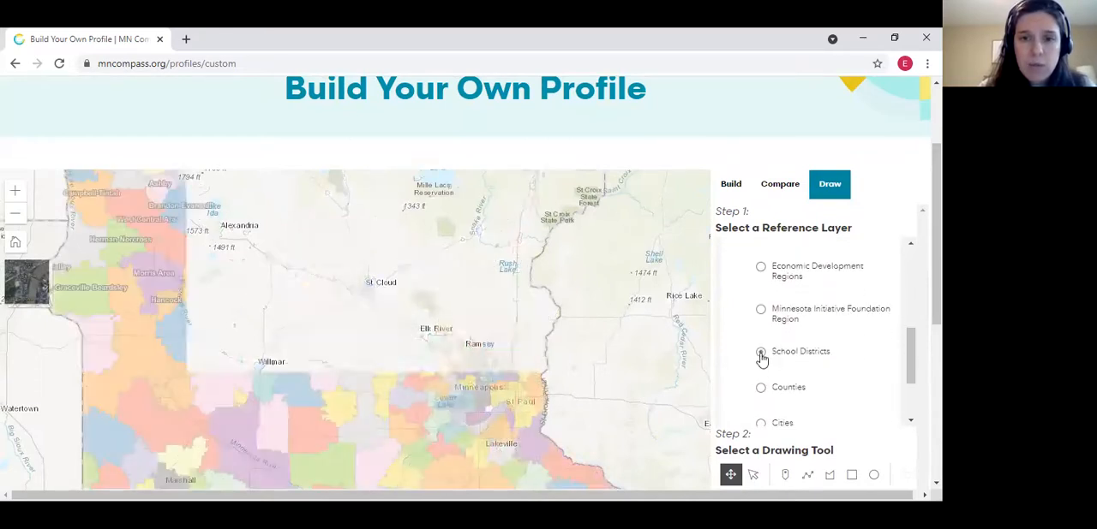
pyautogui.moveTo(470, 337); pyautogui.dragTo(465, 284)
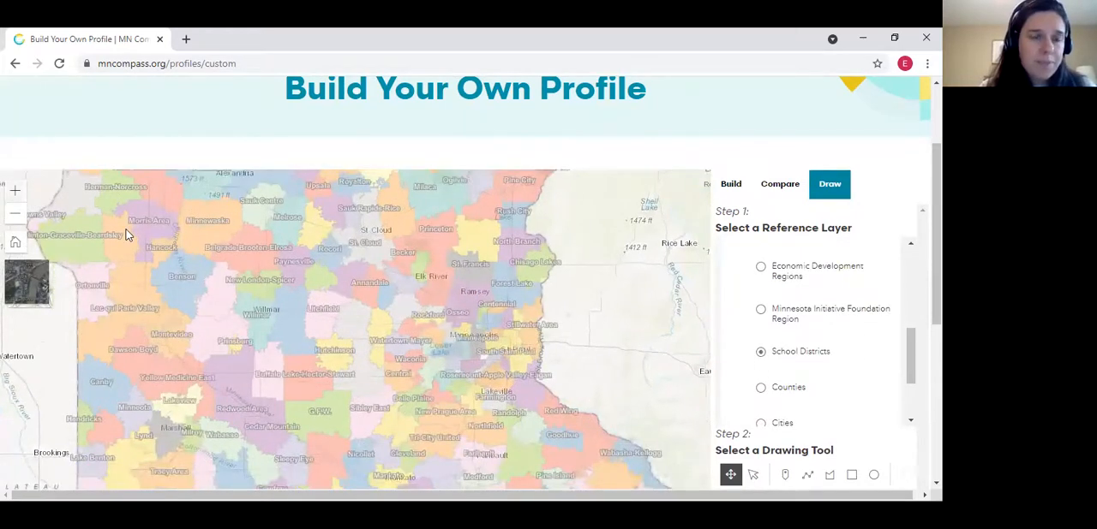
pyautogui.click(15, 191)
pyautogui.click(15, 191)
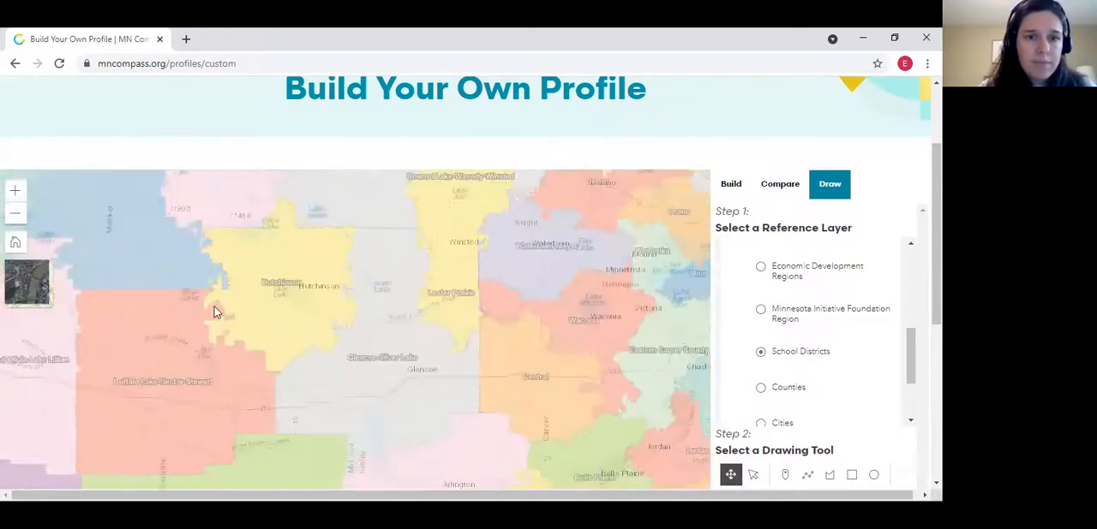
pyautogui.moveTo(316, 340); pyautogui.dragTo(269, 261)
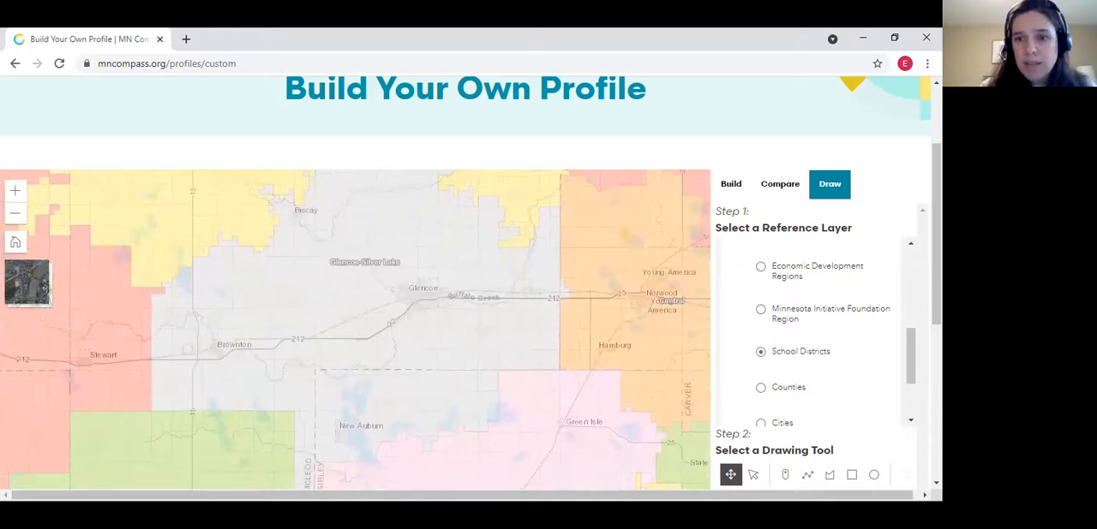
pyautogui.scroll(-3, 752, 343)
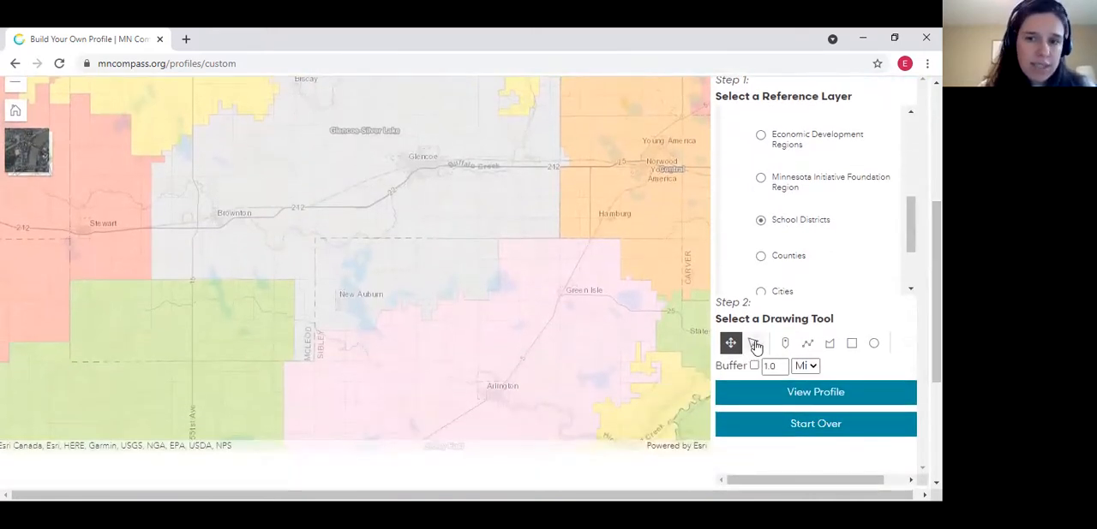
pyautogui.click(807, 344)
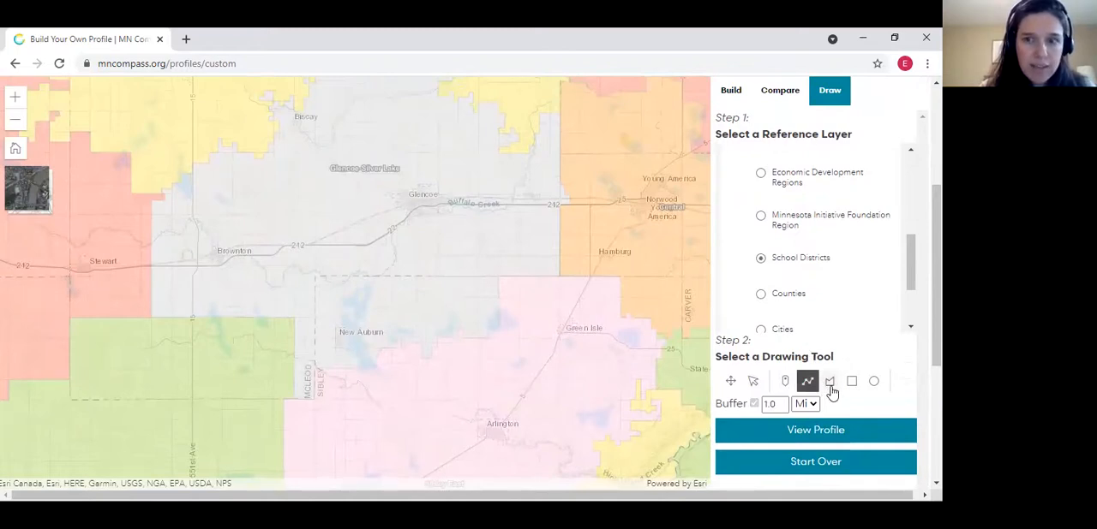
pyautogui.click(830, 385)
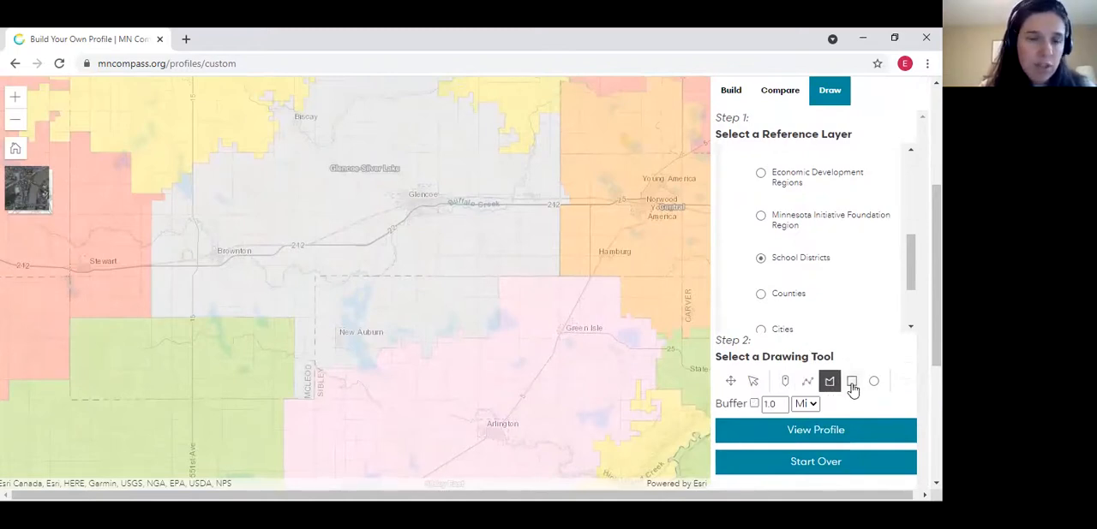
pyautogui.click(852, 385)
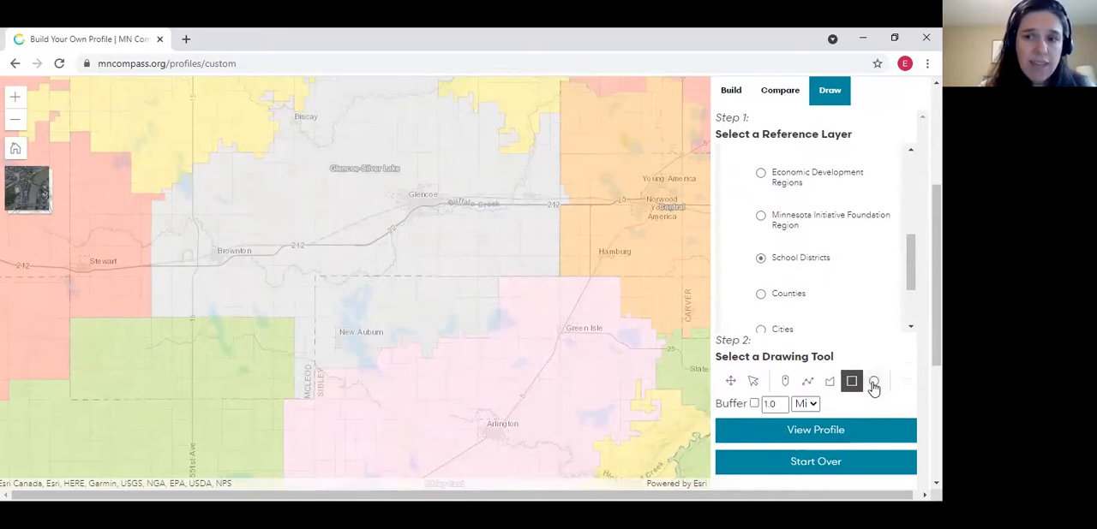
pyautogui.click(874, 385)
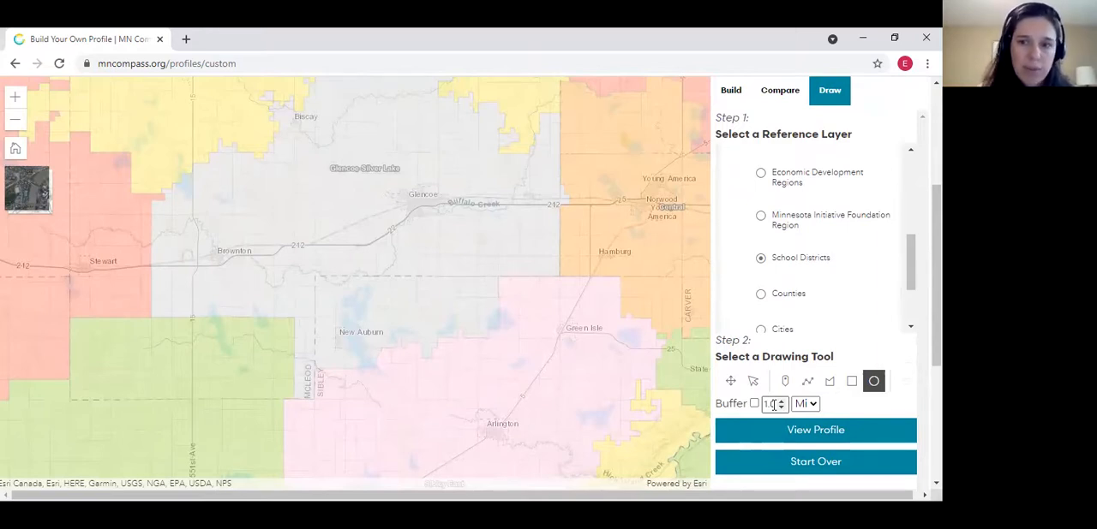
# Draw a closed four-sided line around New Auburn, running from south of Brownton across to Arlington
pyautogui.click(807, 382)
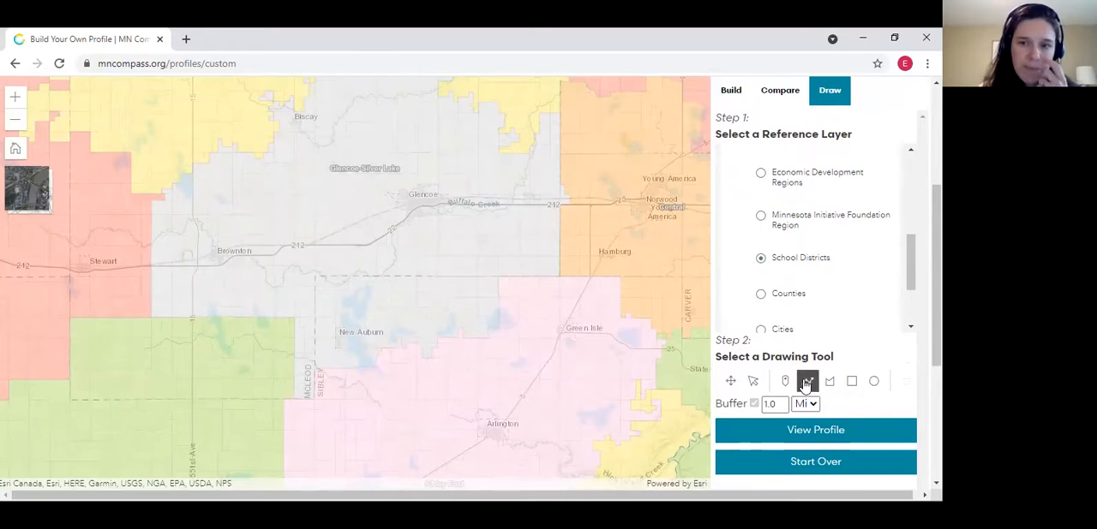
pyautogui.click(233, 277)
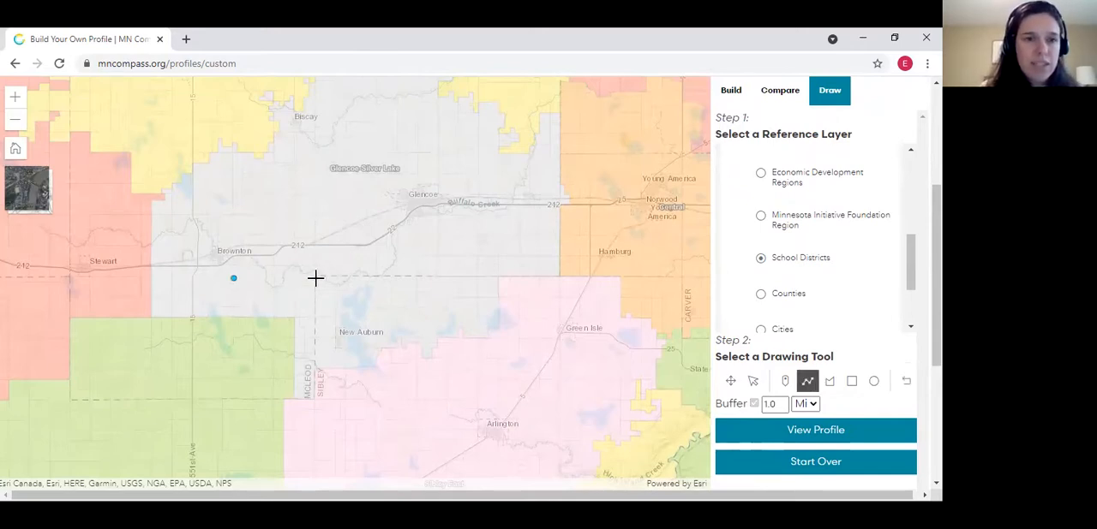
pyautogui.click(517, 271)
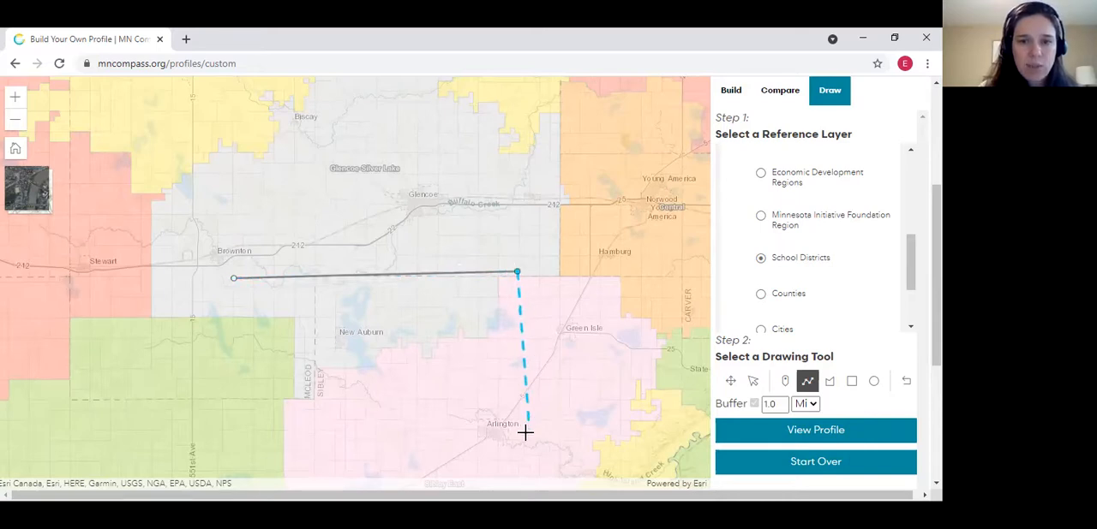
pyautogui.click(514, 464)
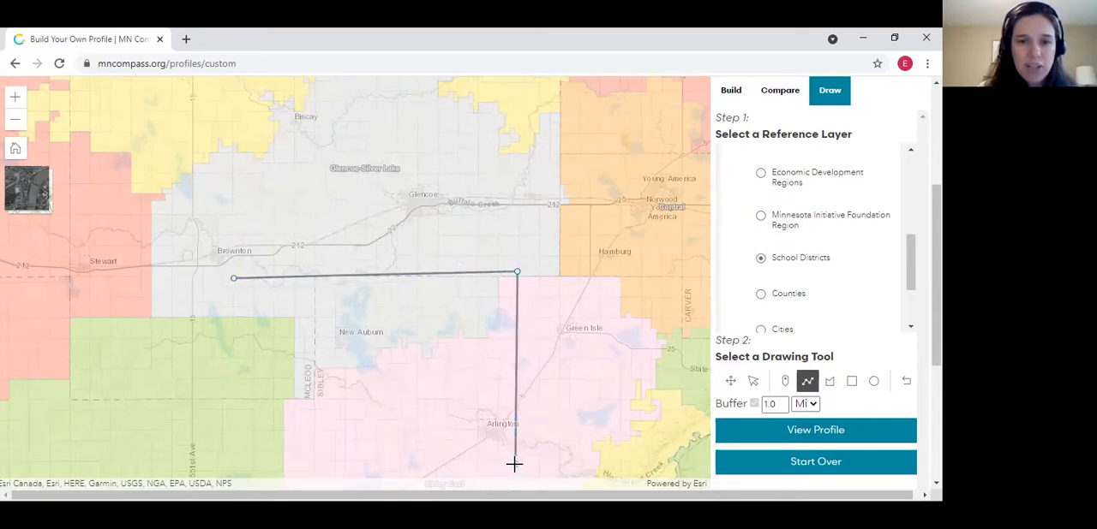
pyautogui.click(213, 466)
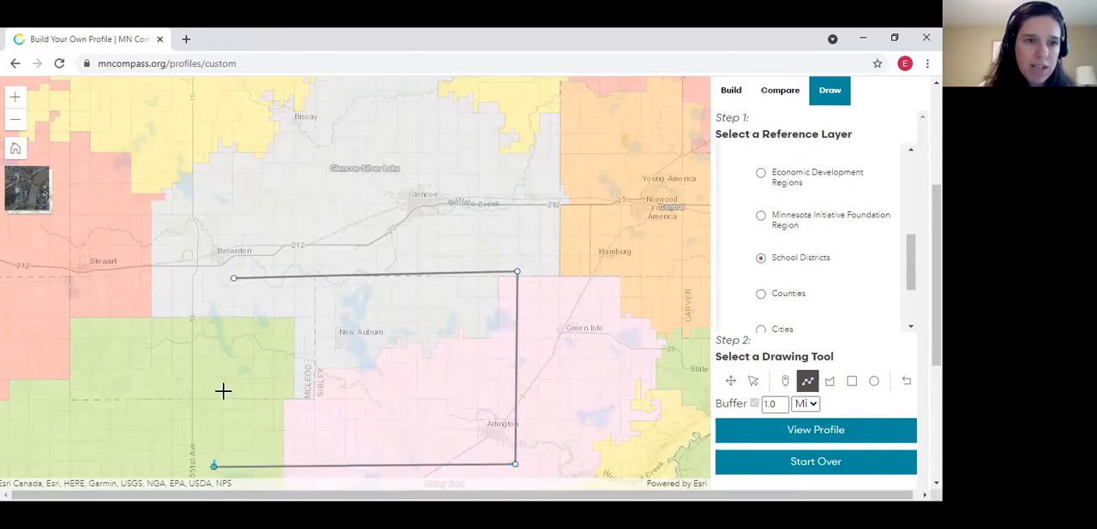
pyautogui.click(231, 277)
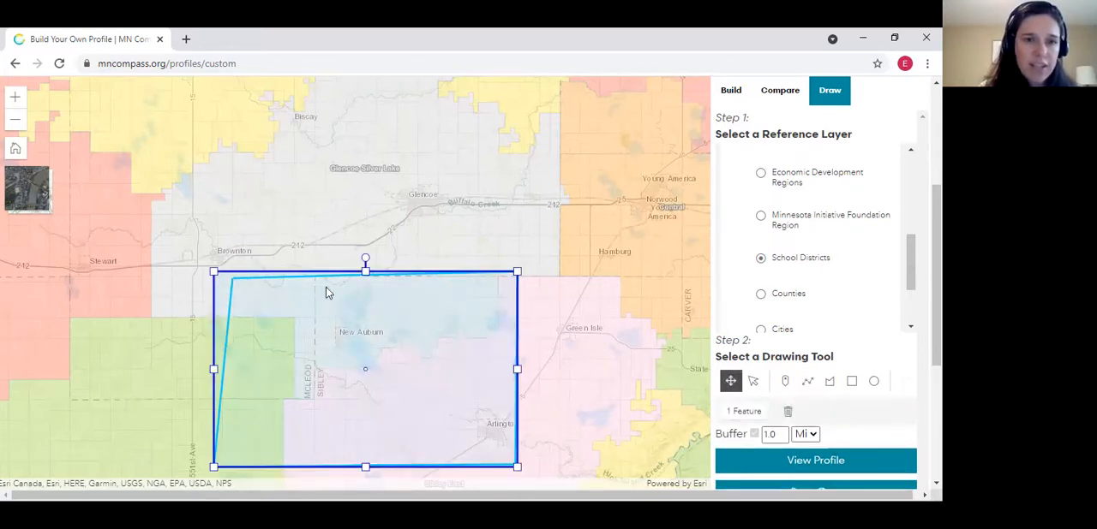
# Generate the profile for the drawn line with its 1.0-mile buffer and return to the drawing map
pyautogui.moveTo(936, 291); pyautogui.dragTo(935, 335)
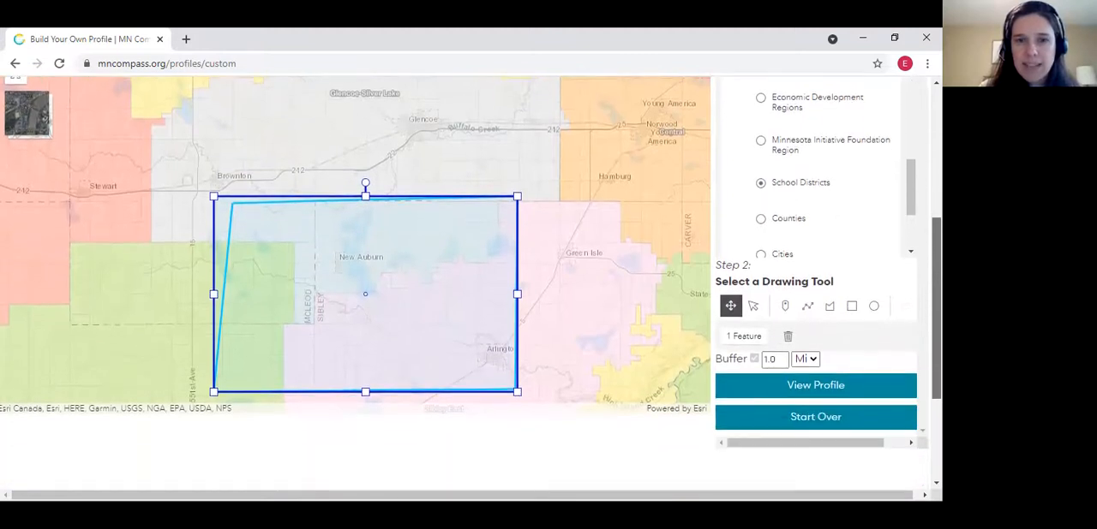
pyautogui.click(819, 384)
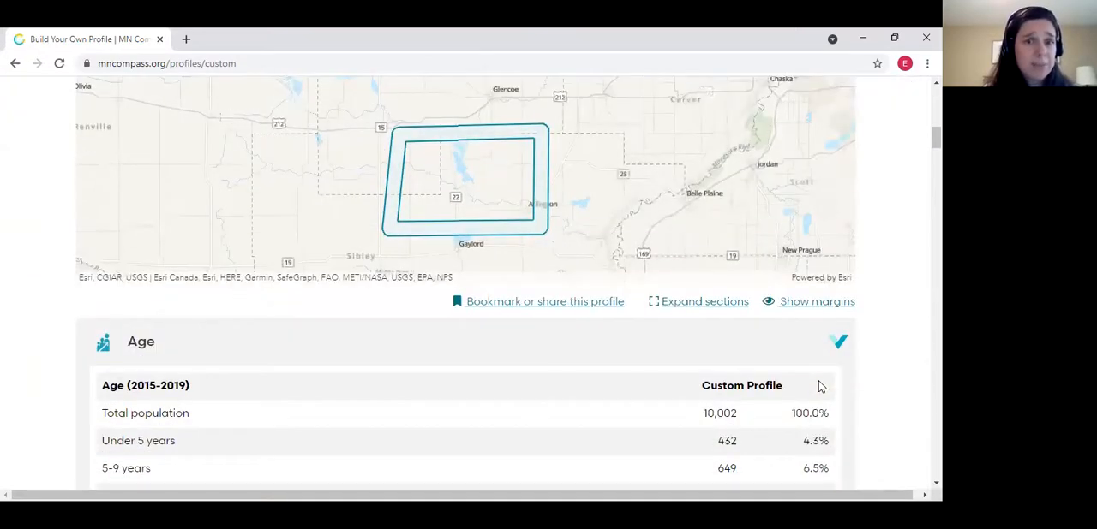
pyautogui.moveTo(935, 137); pyautogui.dragTo(935, 110)
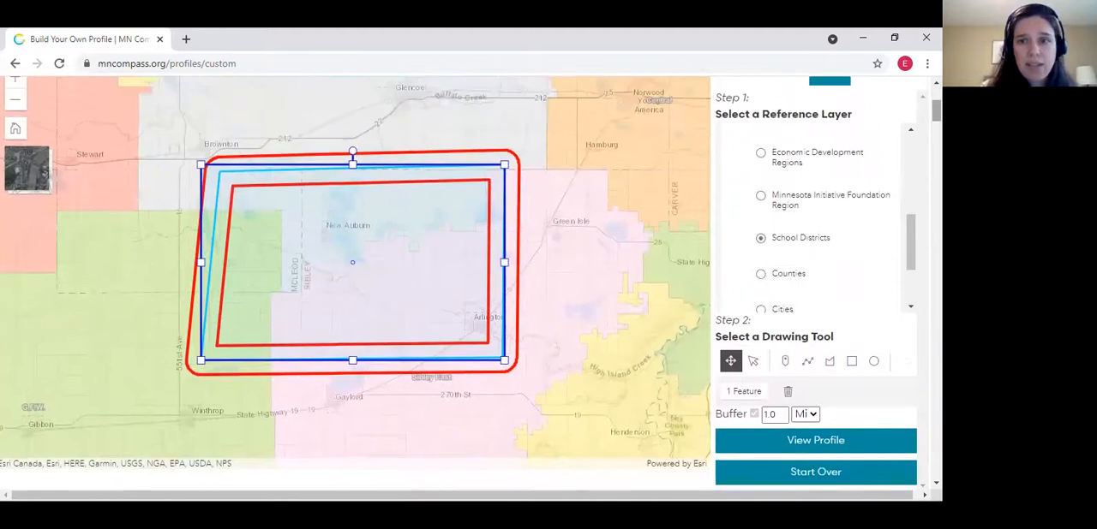
# Clear the existing drawing and place a circle between New Auburn and Gaylord, west of Arlington
pyautogui.click(872, 363)
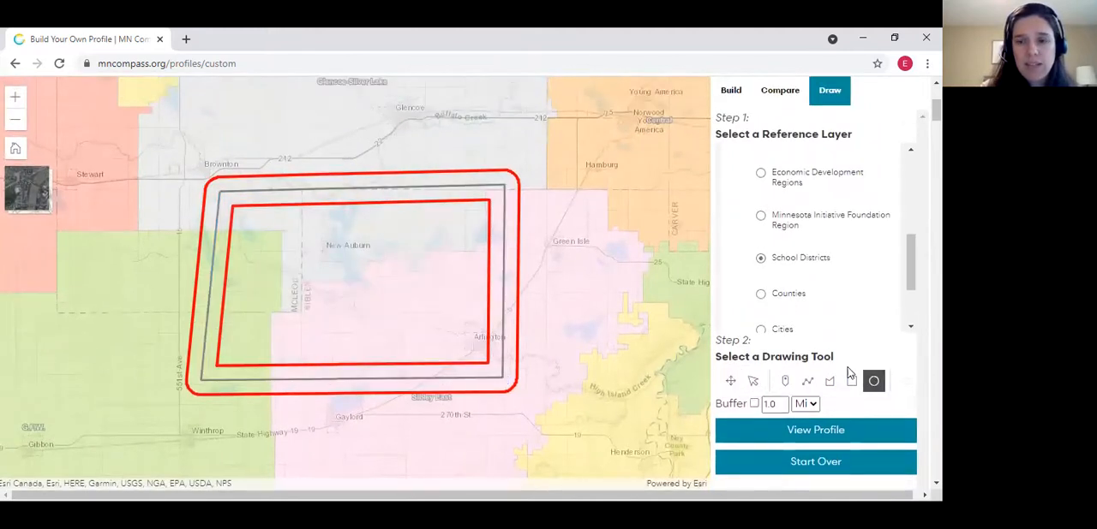
pyautogui.click(818, 477)
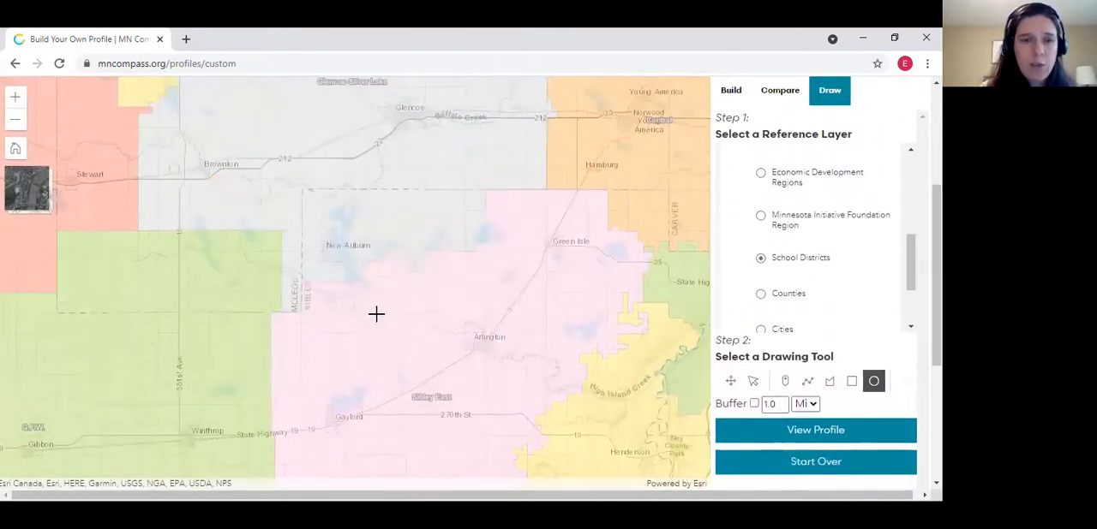
pyautogui.click(377, 315)
# Set the buffer distance to 30 miles and generate the profile for the circle without enabling the buffer
pyautogui.doubleClick(775, 435)
pyautogui.write('30')
pyautogui.click(816, 463)
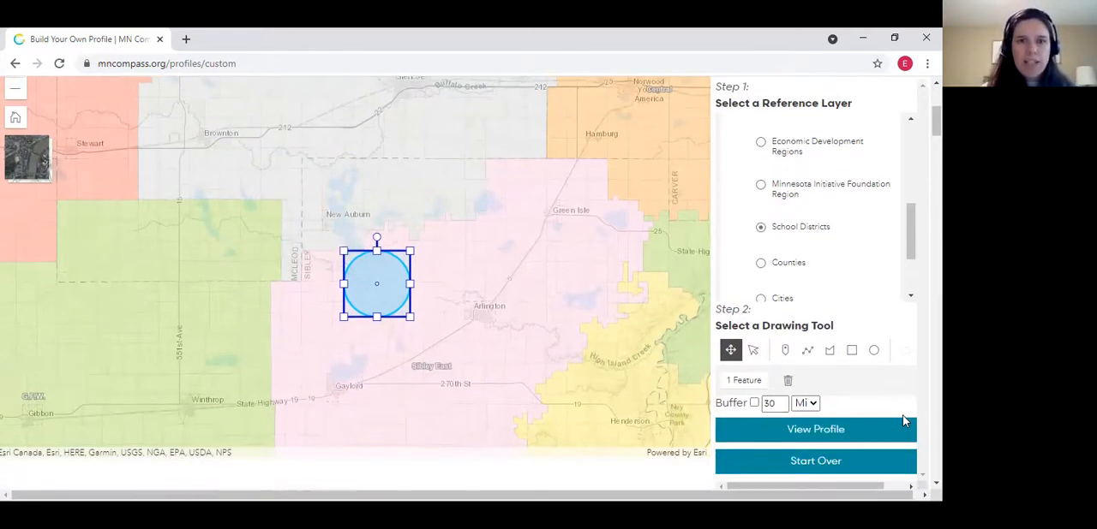
pyautogui.scroll(-6, 902, 416)
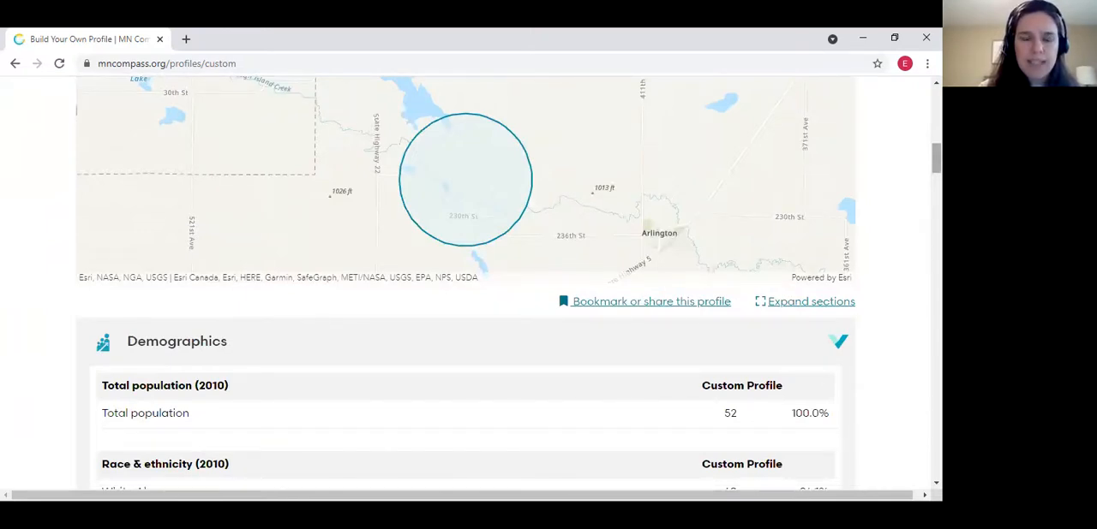
# Enable the circle's buffer at 29 miles and regenerate the custom profile
pyautogui.scroll(5, 936, 159)
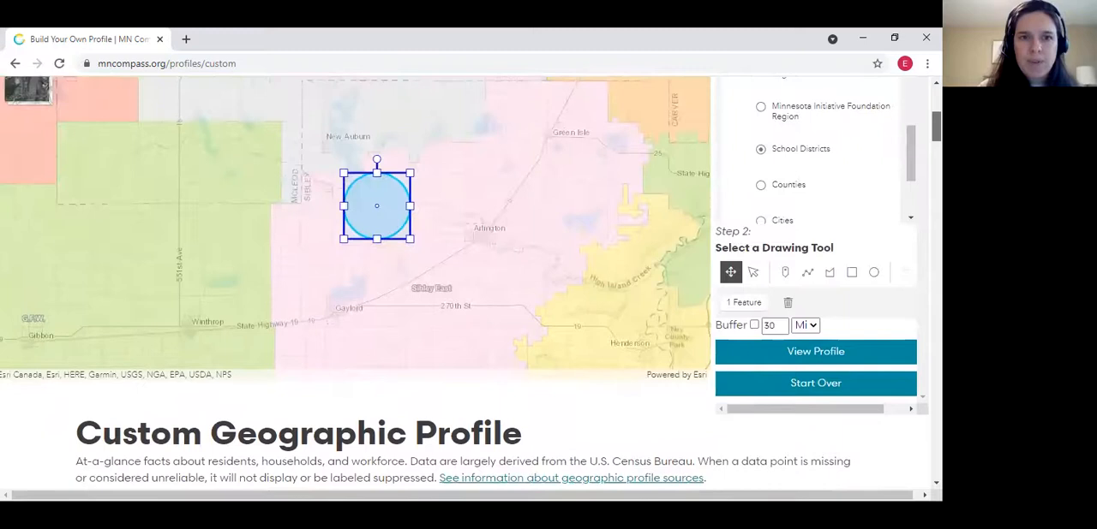
pyautogui.scroll(1, 935, 159)
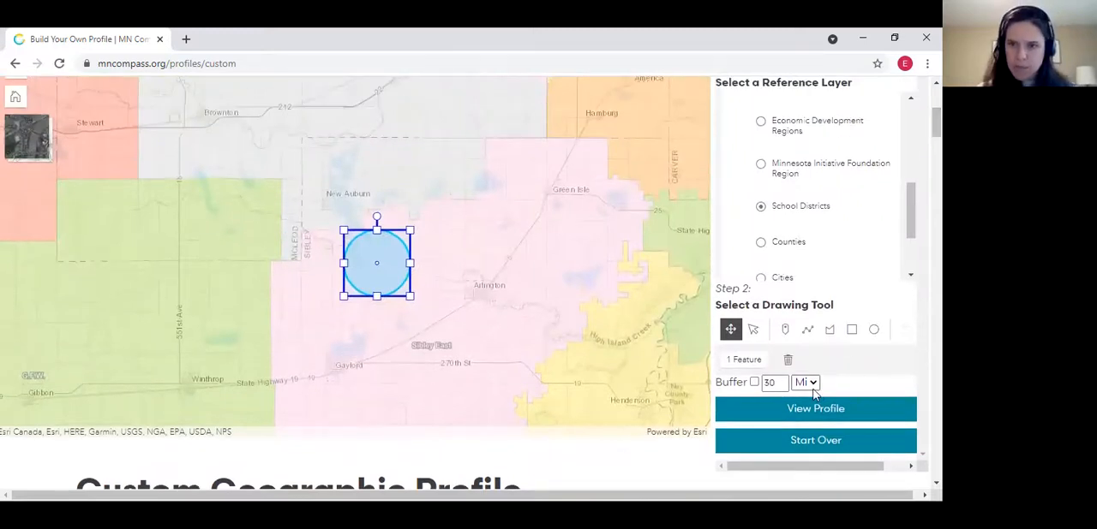
pyautogui.click(755, 383)
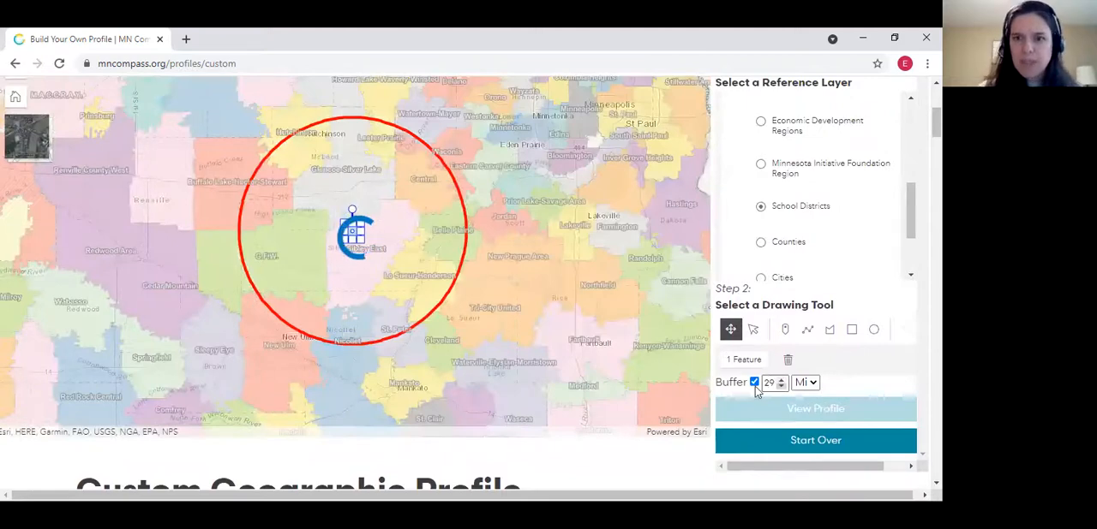
pyautogui.scroll(-1, 766, 384)
pyautogui.scroll(-5, 836, 382)
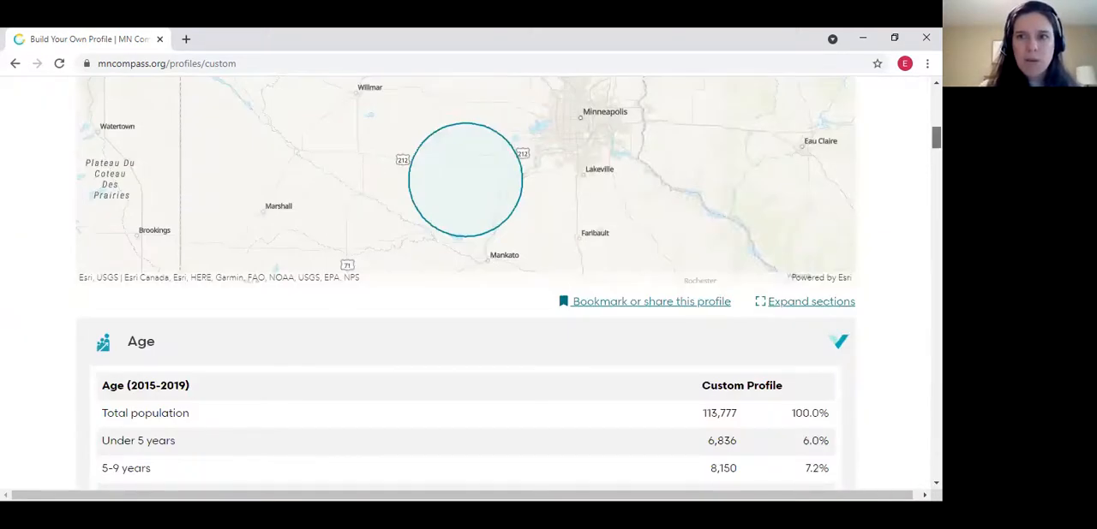
# Look over the Age table of the buffered circle profile and collapse the Age section
pyautogui.scroll(-1, 508, 284)
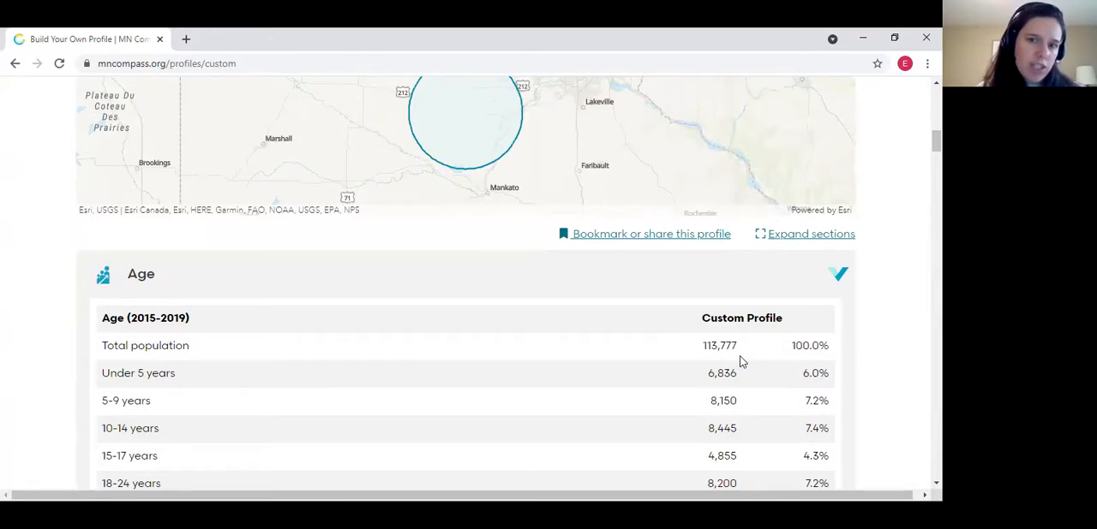
pyautogui.scroll(-1, 742, 362)
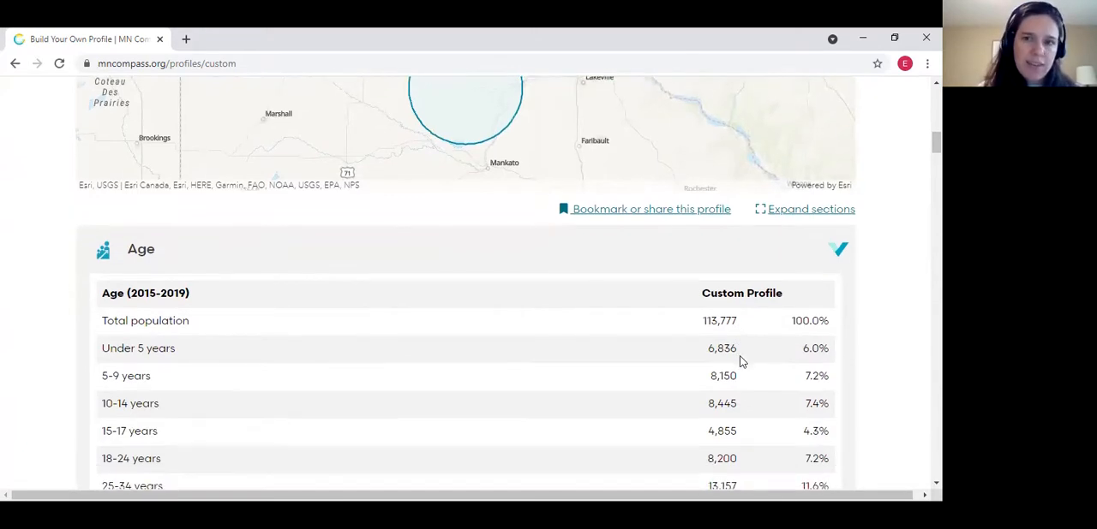
pyautogui.scroll(1, 742, 362)
pyautogui.click(835, 334)
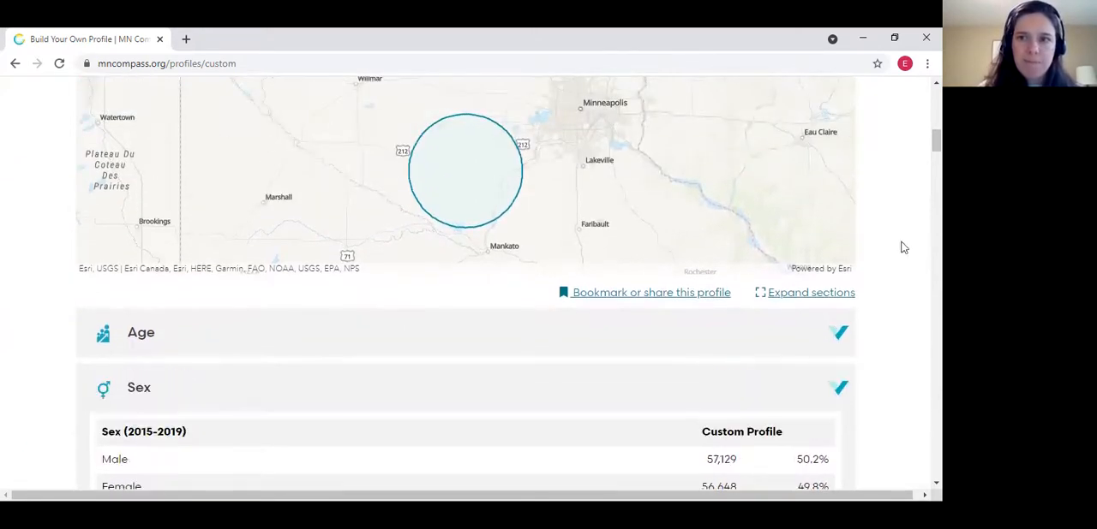
pyautogui.scroll(8, 465, 282)
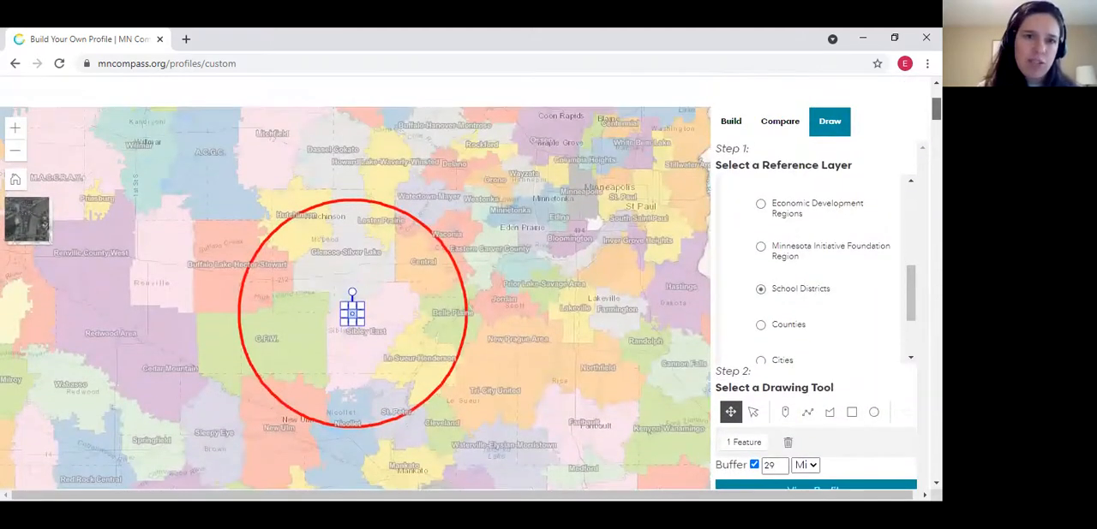
pyautogui.scroll(1, 465, 283)
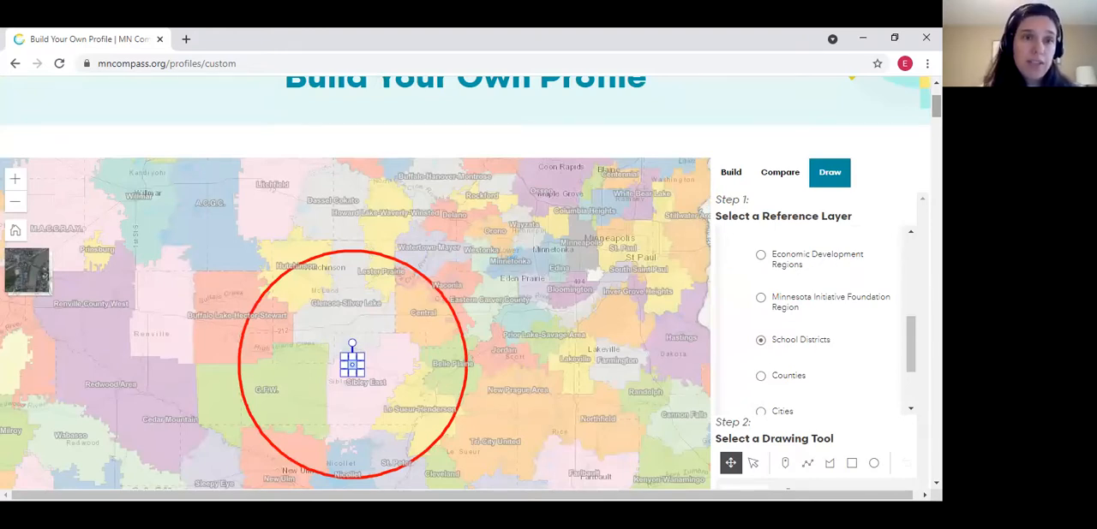
pyautogui.scroll(-2, 465, 283)
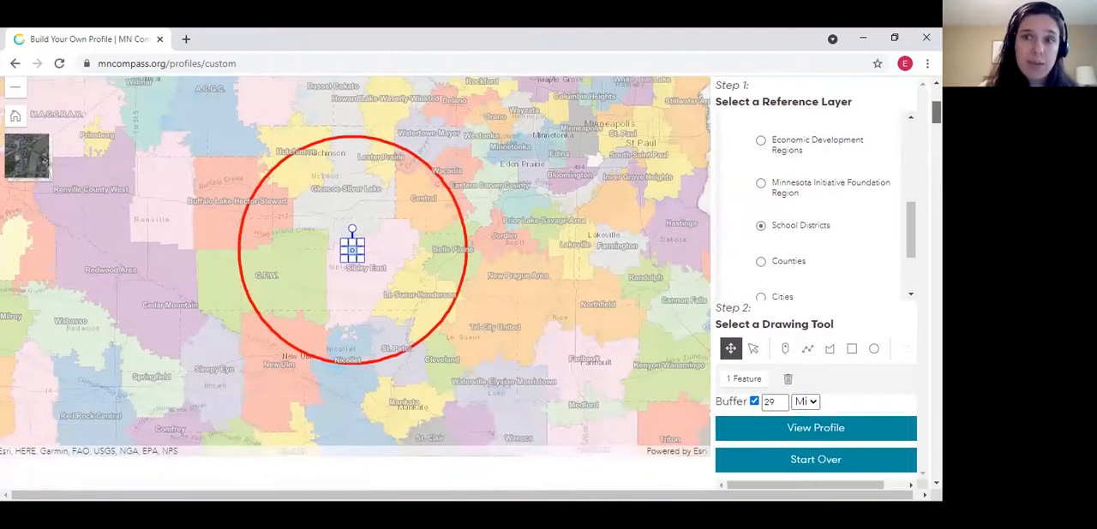
pyautogui.scroll(-2, 464, 282)
pyautogui.scroll(-1, 464, 282)
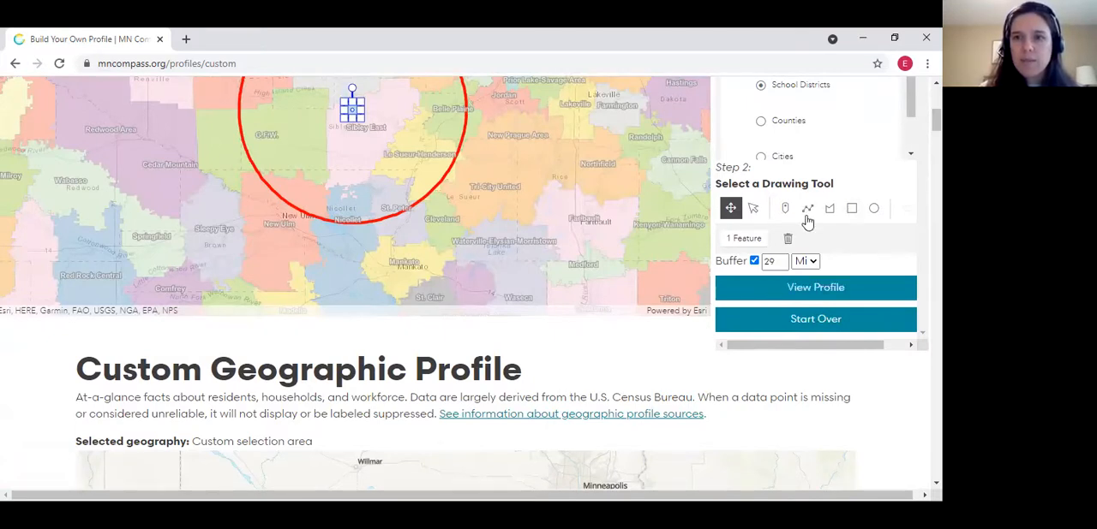
pyautogui.click(557, 389)
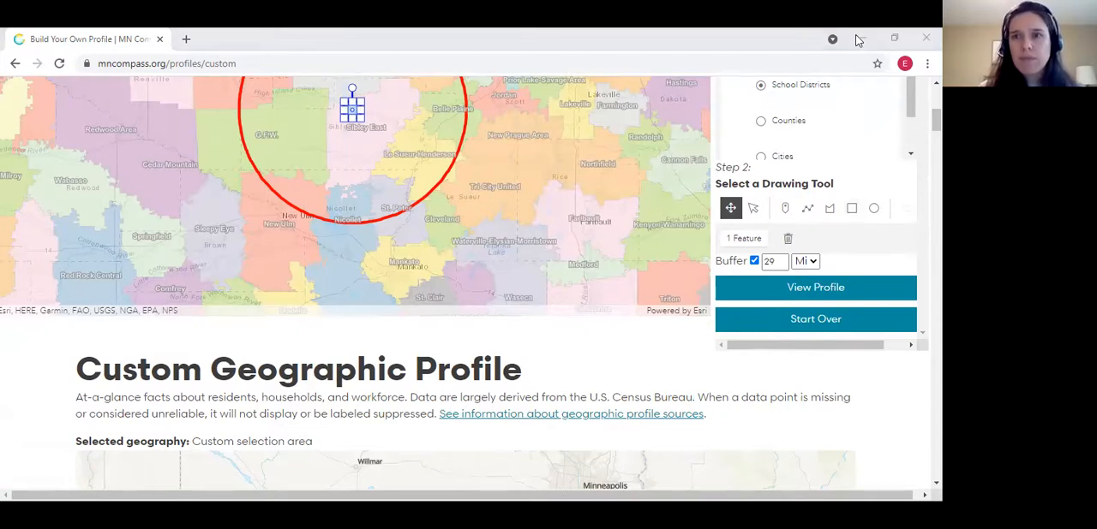